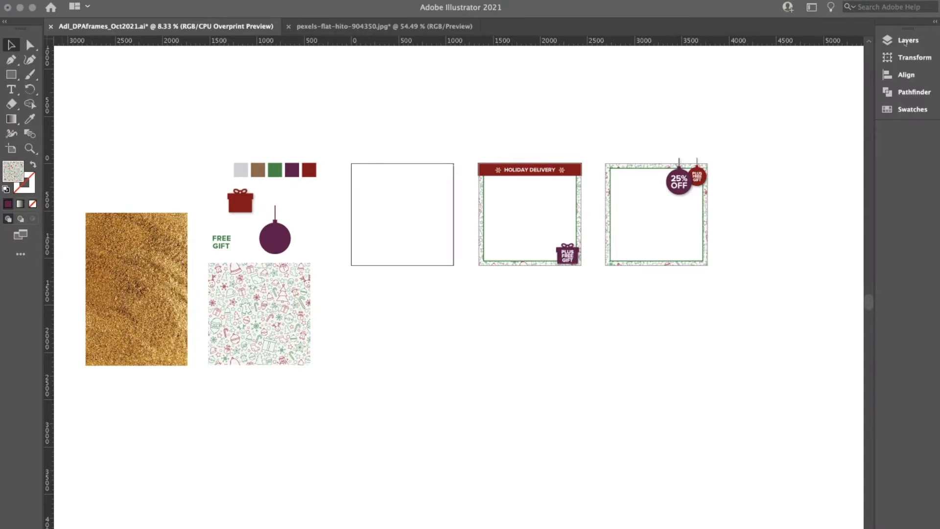
- Examine the contents of the Frames icons, Border and Branding elements layers by hiding and showing each one
{"action": "left_click", "coordinate": [905, 42]}
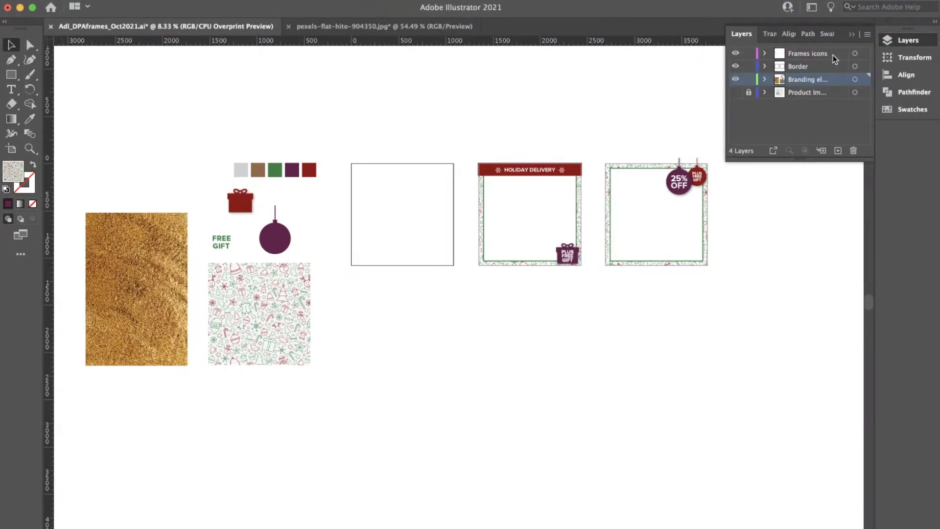
{"action": "left_click", "coordinate": [736, 54]}
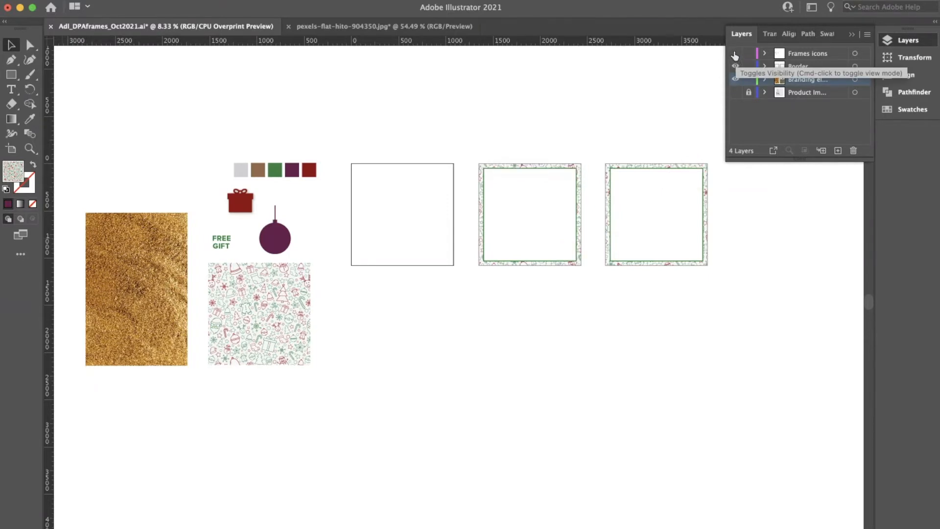
{"action": "left_click", "coordinate": [736, 54]}
{"action": "left_click", "coordinate": [735, 67]}
{"action": "left_click", "coordinate": [735, 66]}
{"action": "left_click", "coordinate": [735, 80]}
{"action": "left_click", "coordinate": [735, 79]}
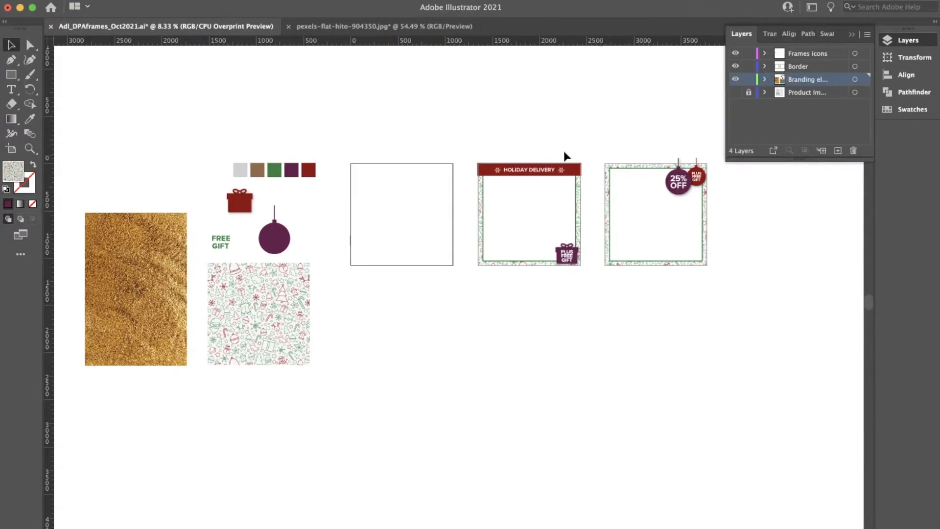
- Copy the Christmas pattern square onto the Border layer and centre it on the empty artboard
{"action": "left_click", "coordinate": [284, 306]}
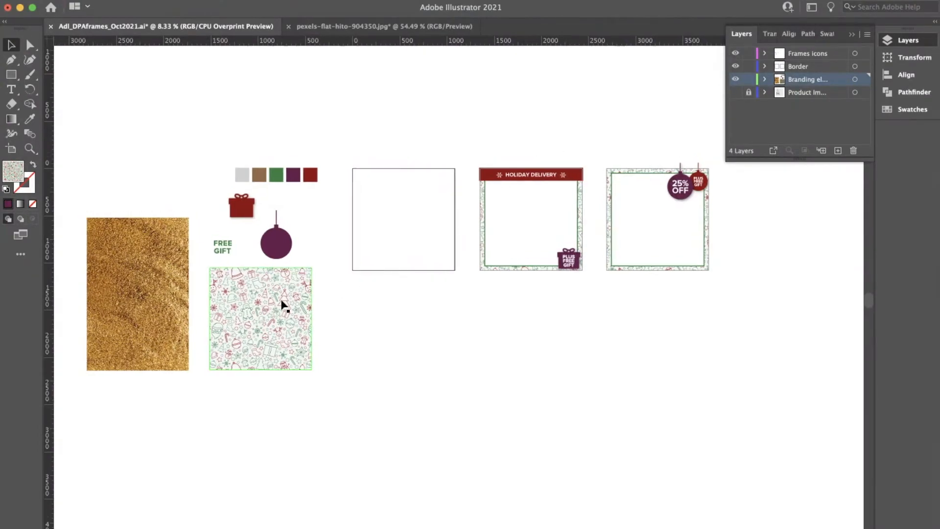
{"action": "left_click", "coordinate": [284, 303]}
{"action": "left_click", "coordinate": [793, 71]}
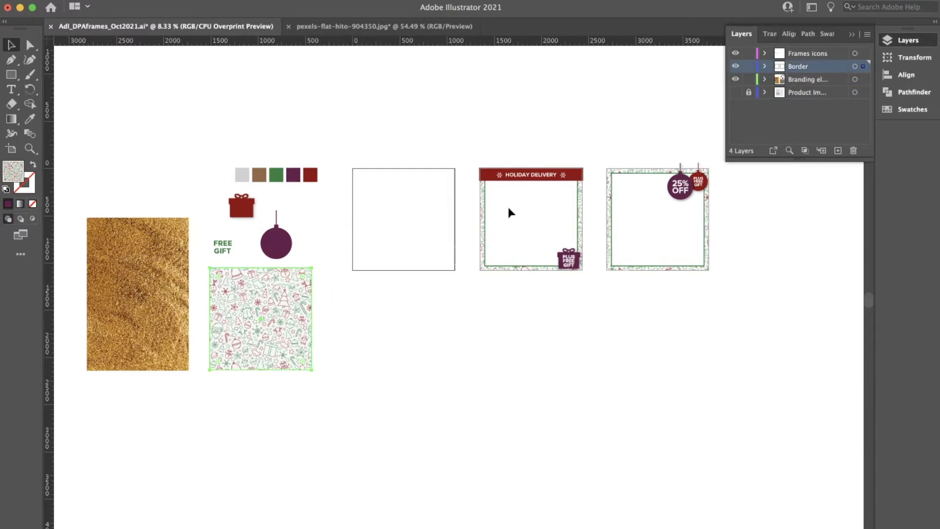
{"action": "key", "text": "super+v"}
{"action": "left_click_drag", "start_coordinate": [451, 267], "coordinate": [400, 186]}
{"action": "mouse_move", "coordinate": [392, 14]}
{"action": "left_mouse_down"}
{"action": "mouse_move", "coordinate": [421, 50]}
{"action": "mouse_move", "coordinate": [393, 27]}
{"action": "left_mouse_up"}
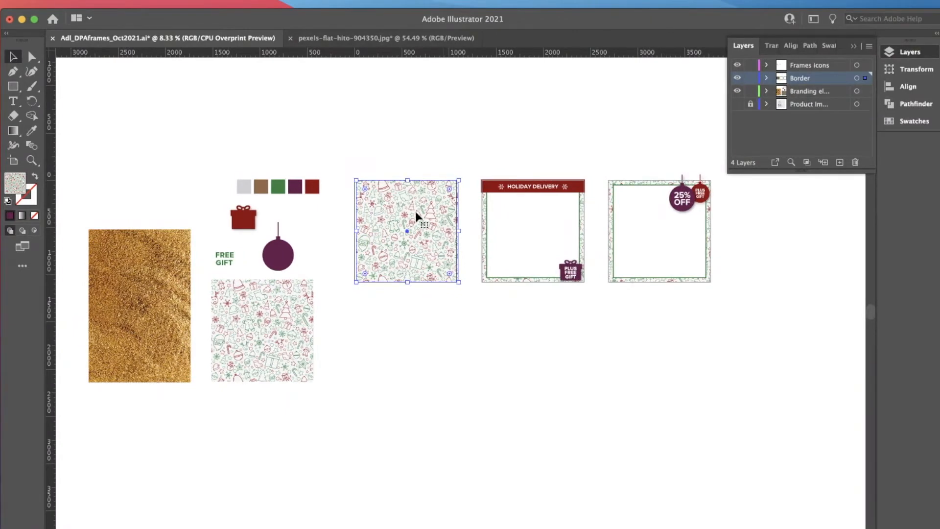
{"action": "left_click", "coordinate": [908, 88]}
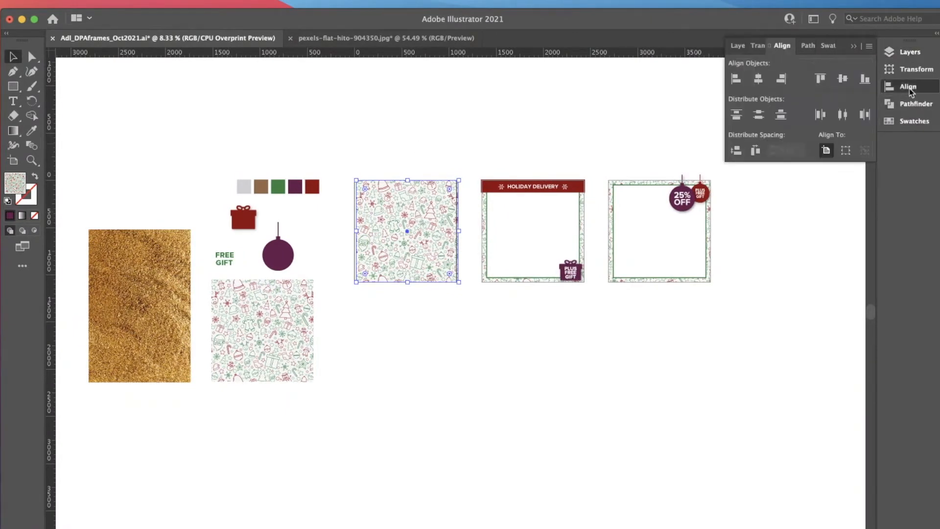
{"action": "left_click", "coordinate": [758, 79]}
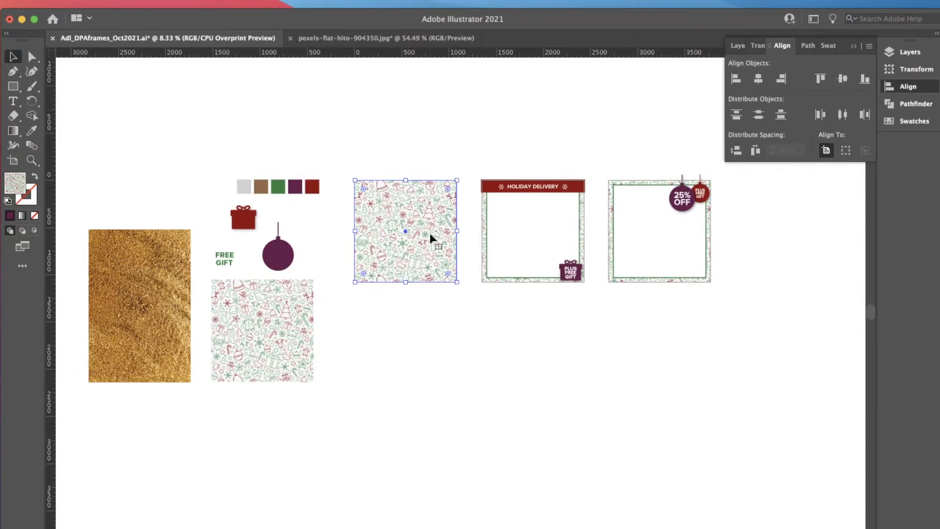
{"action": "left_click", "coordinate": [398, 142]}
- Draw a square about 942 px wide inside the pattern and match its style to the neighbouring frame's green outline
{"action": "key", "text": "m"}
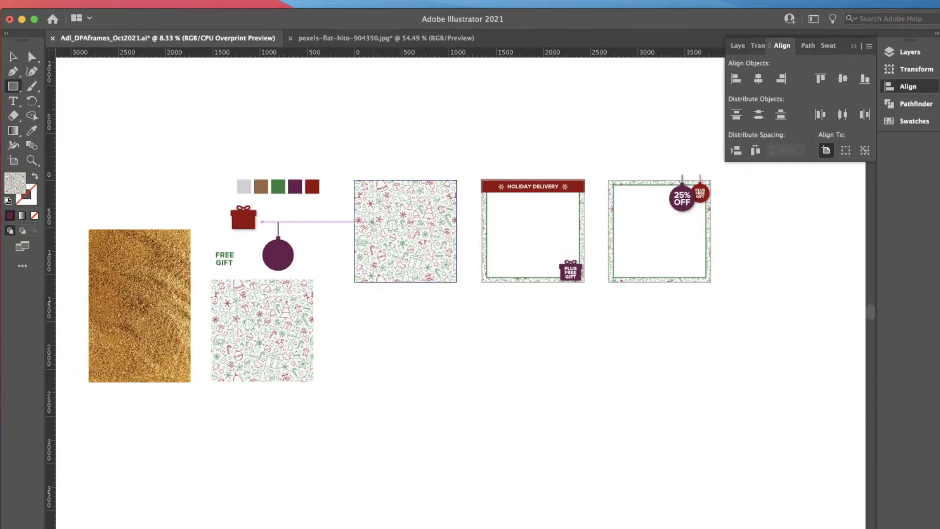
{"action": "left_click_drag", "start_coordinate": [361, 190], "coordinate": [449, 277]}
{"action": "key", "text": "i"}
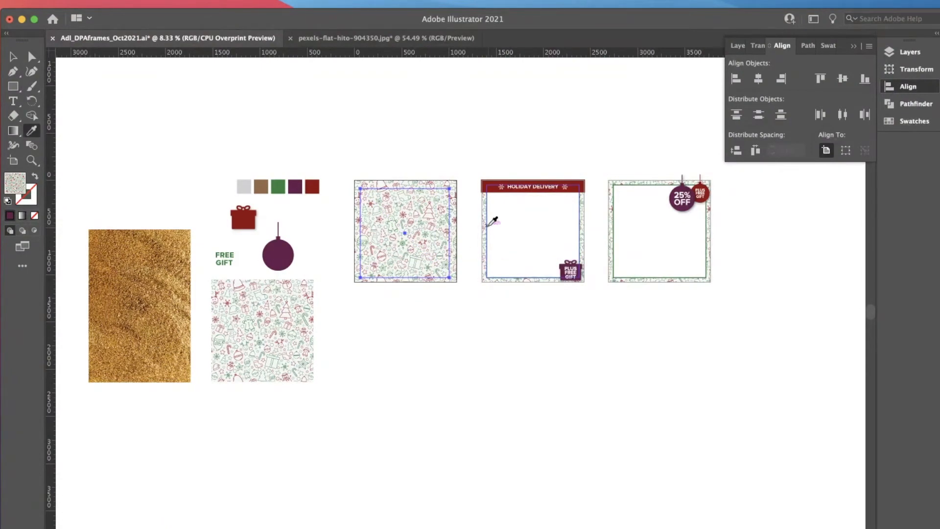
{"action": "left_click", "coordinate": [488, 224]}
{"action": "key", "text": "v"}
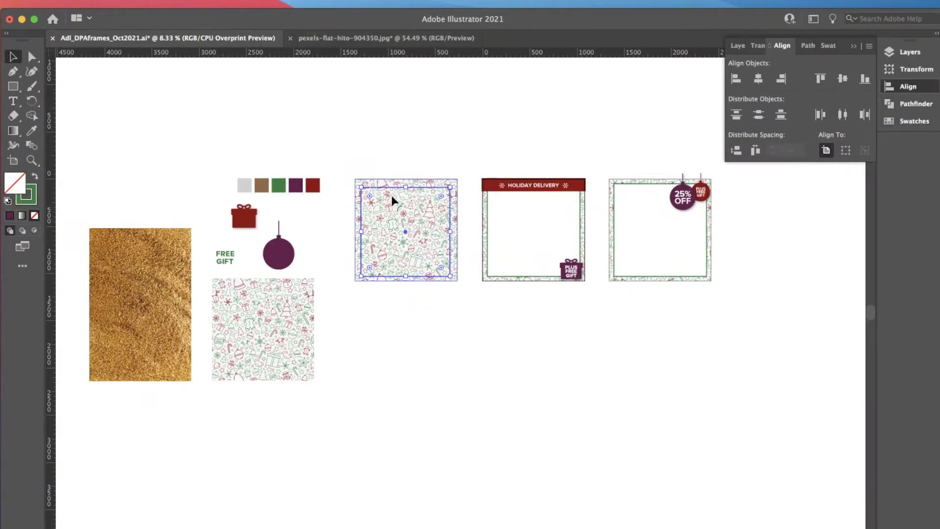
- Set the outlined square's width and height to 980 px with proportions constrained
{"action": "left_click", "coordinate": [901, 70]}
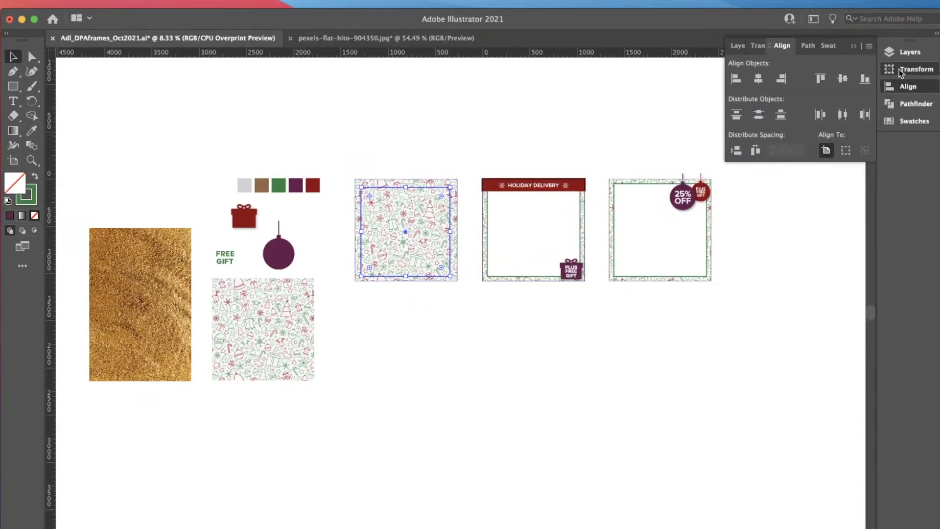
{"action": "left_click", "coordinate": [841, 65]}
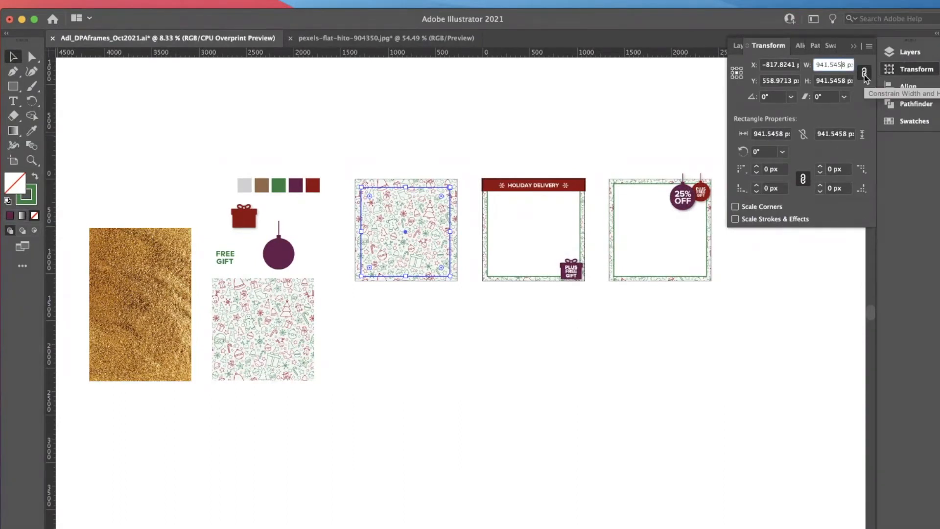
{"action": "double_click", "coordinate": [845, 65]}
{"action": "type", "text": "980"}
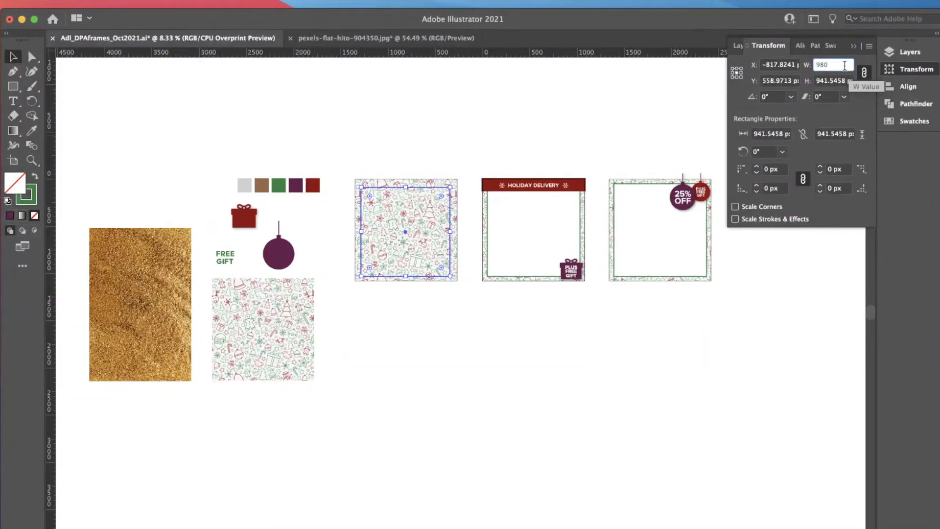
{"action": "key", "text": "Return"}
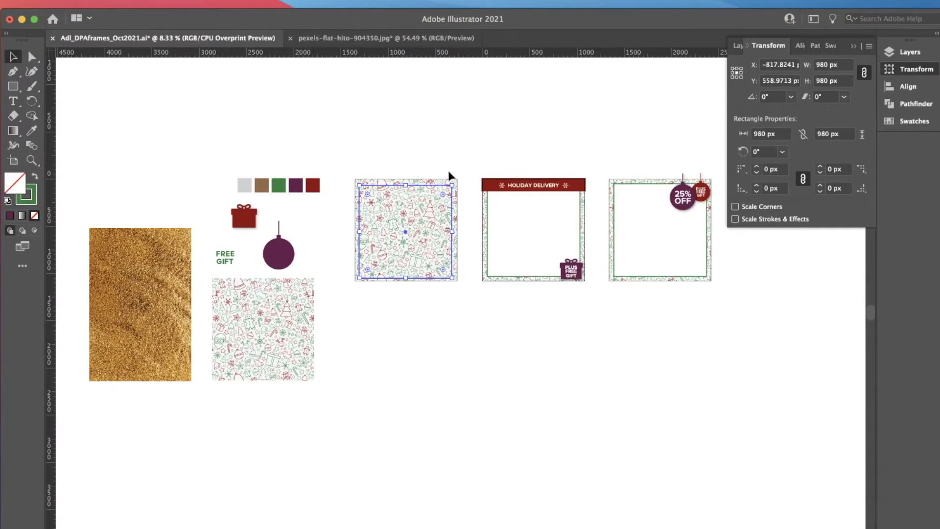
- Centre the green-outlined square horizontally and vertically on the active artboard
{"action": "left_click", "coordinate": [892, 88]}
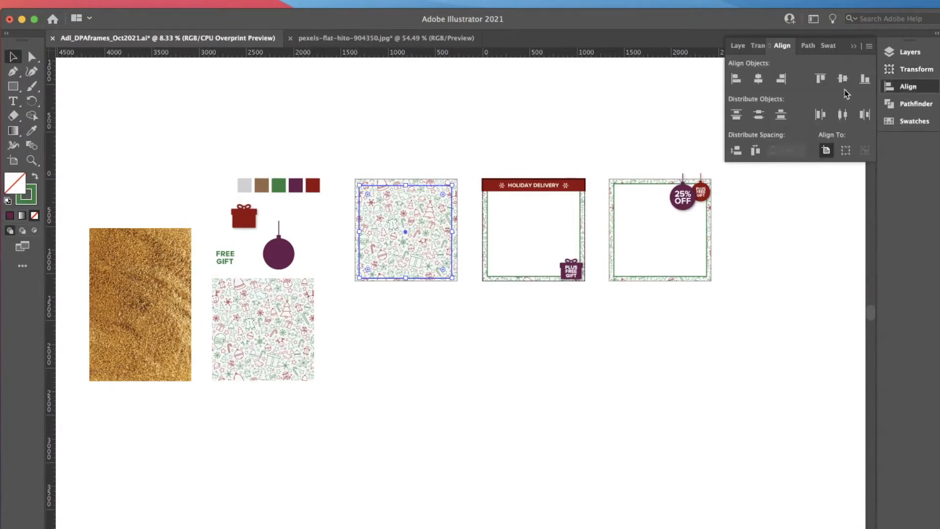
{"action": "left_click", "coordinate": [759, 79]}
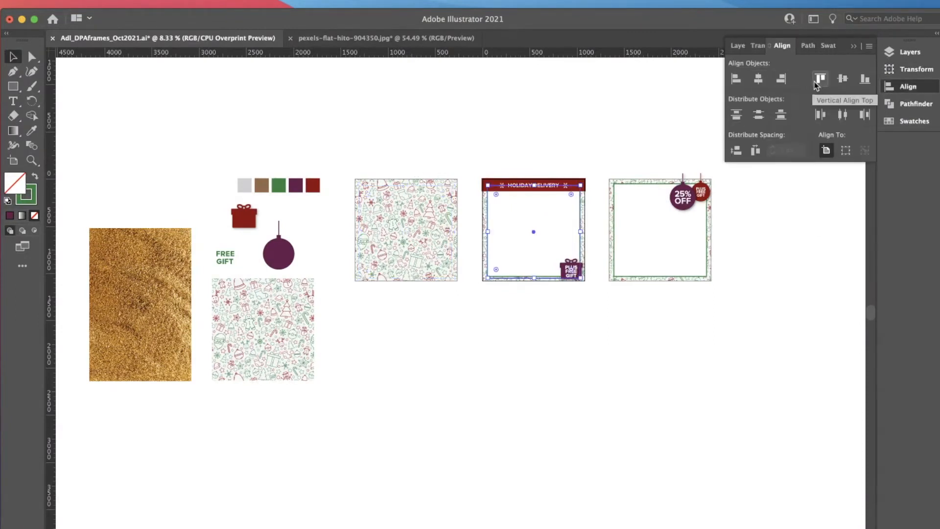
{"action": "left_click", "coordinate": [844, 80]}
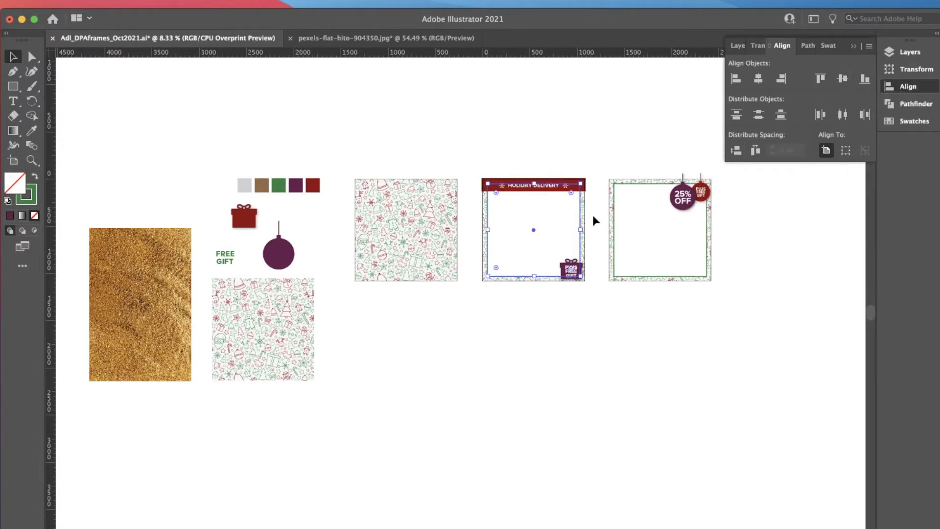
- Move the green-outlined square from the Holiday Delivery artboard back to the pattern artboard and centre it there horizontally
{"action": "left_click_drag", "start_coordinate": [581, 215], "coordinate": [451, 212]}
{"action": "left_click", "coordinate": [449, 210]}
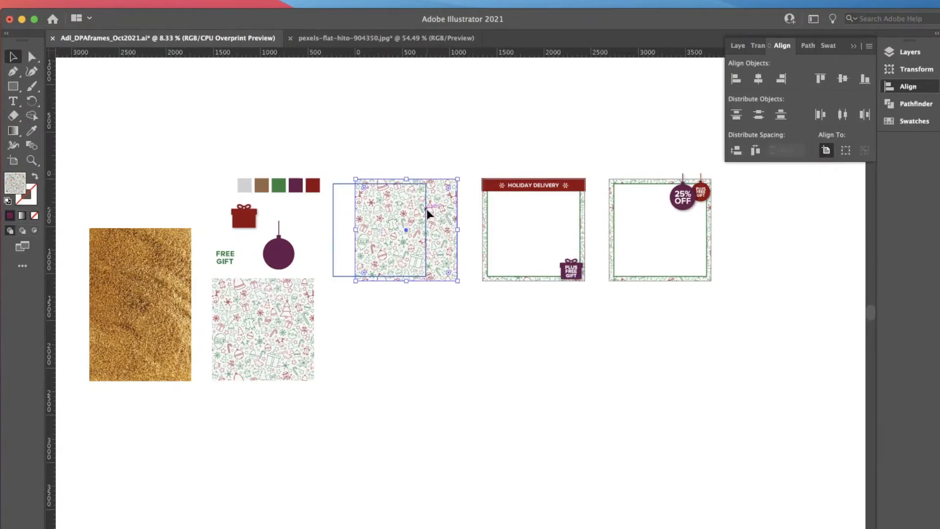
{"action": "left_click", "coordinate": [426, 210]}
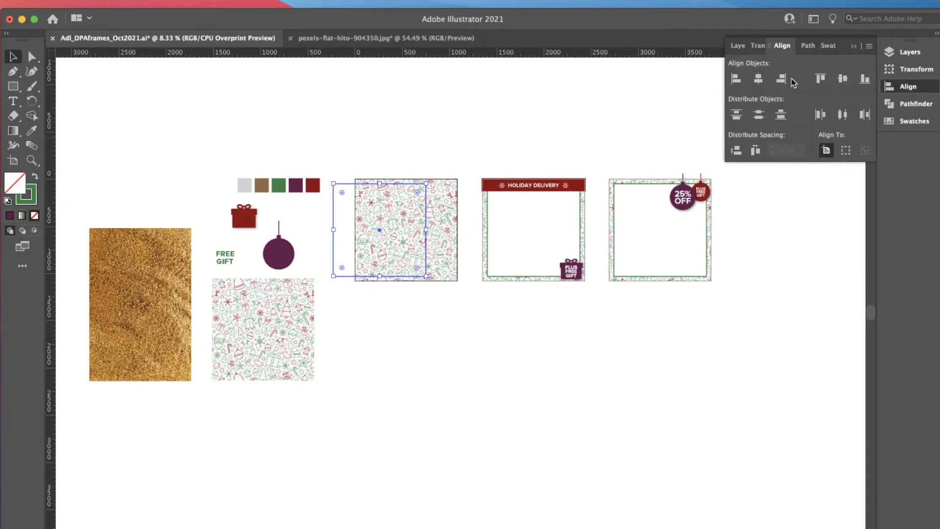
{"action": "left_click", "coordinate": [761, 81]}
{"action": "left_click", "coordinate": [457, 154]}
{"action": "left_click", "coordinate": [420, 220]}
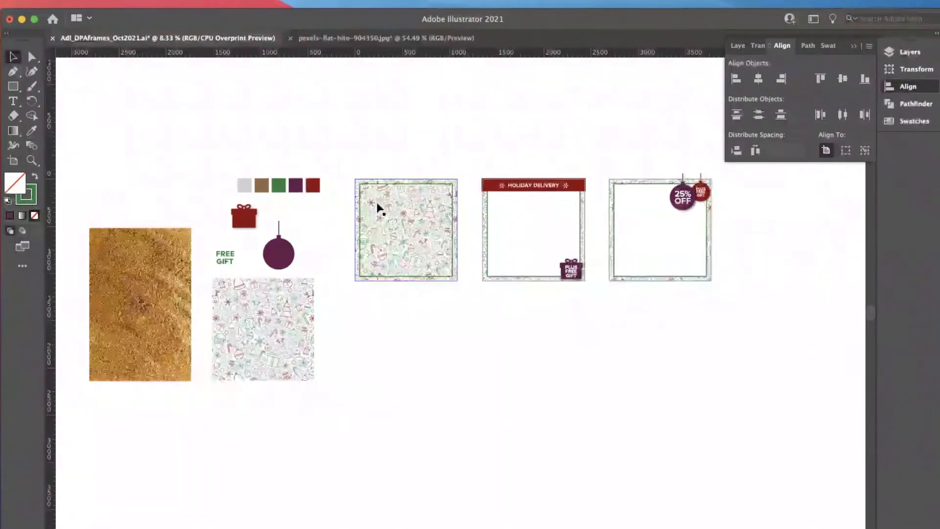
- Duplicate the green-outlined square and centre the copy horizontally and vertically on the pattern artboard
{"action": "left_click", "coordinate": [452, 203]}
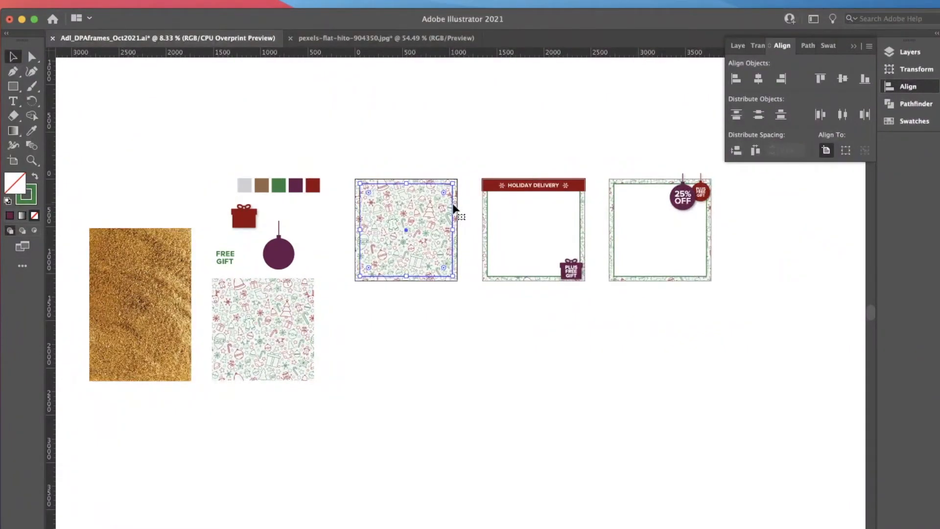
{"action": "key", "text": "super+v"}
{"action": "left_click", "coordinate": [842, 78]}
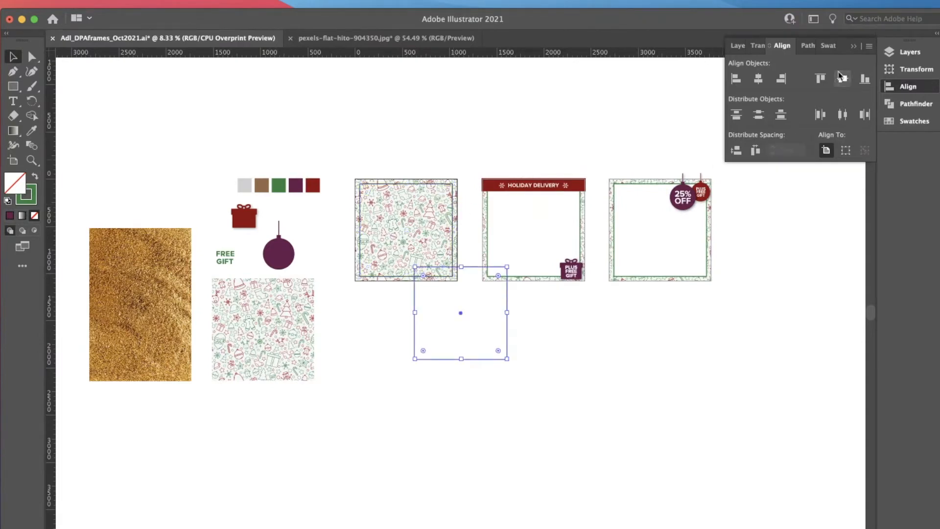
{"action": "left_click", "coordinate": [758, 79]}
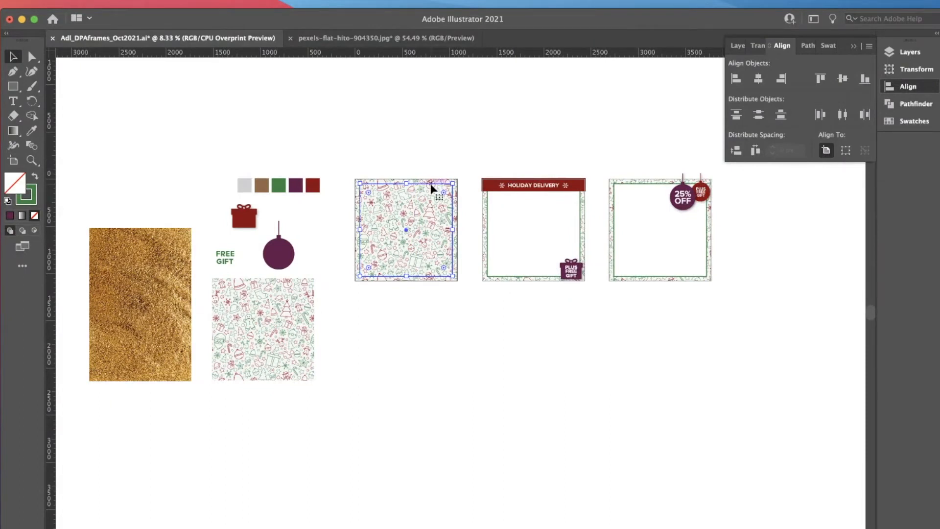
- Cut the duplicate square out of the pattern with Pathfinder Minus Front, leaving a patterned border
{"action": "left_click", "coordinate": [421, 213], "text": "shift"}
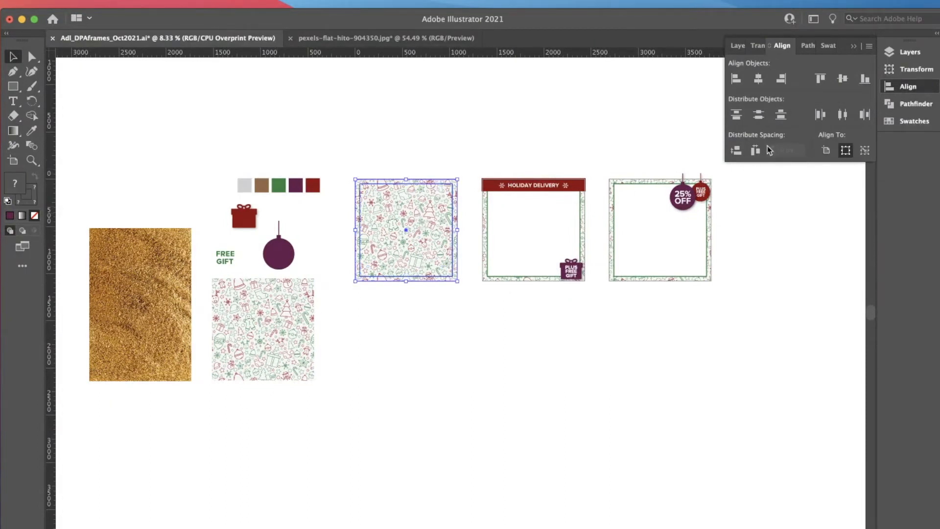
{"action": "left_click", "coordinate": [922, 104]}
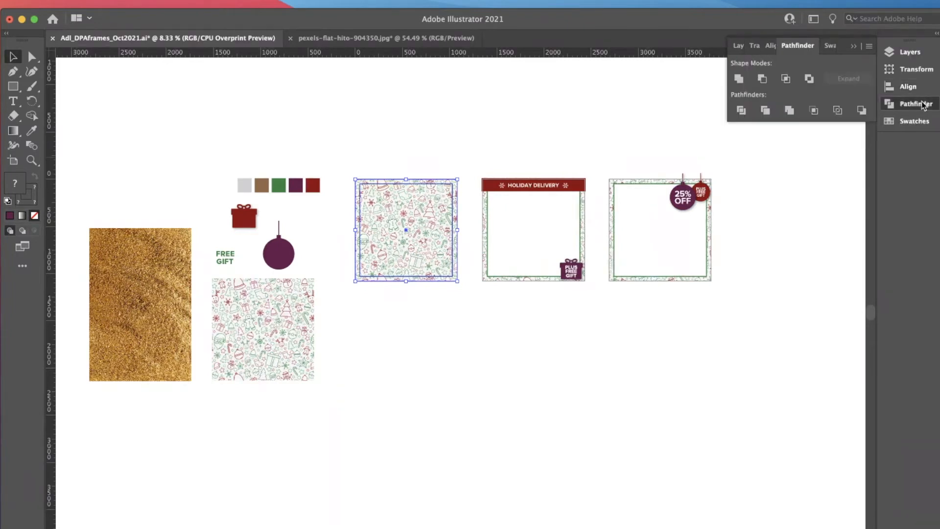
{"action": "left_click", "coordinate": [922, 104]}
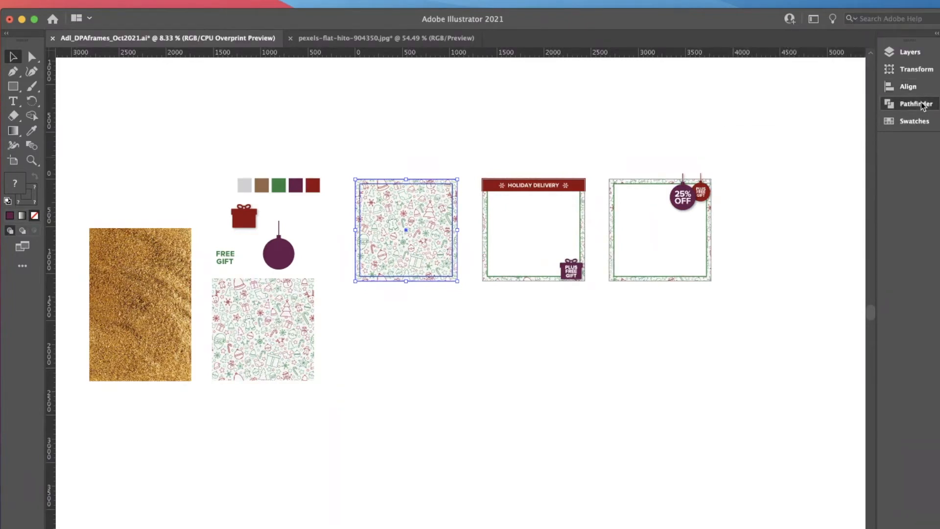
{"action": "left_click", "coordinate": [923, 104]}
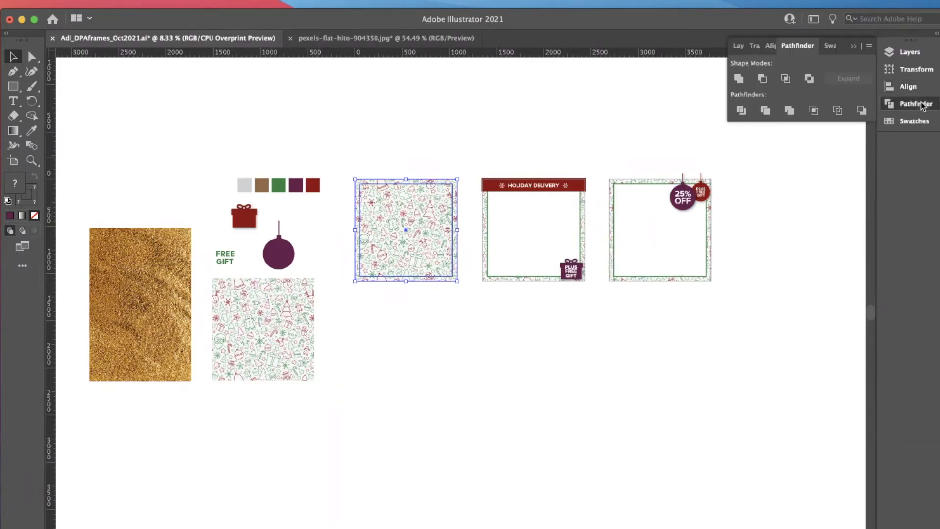
{"action": "left_click", "coordinate": [762, 79]}
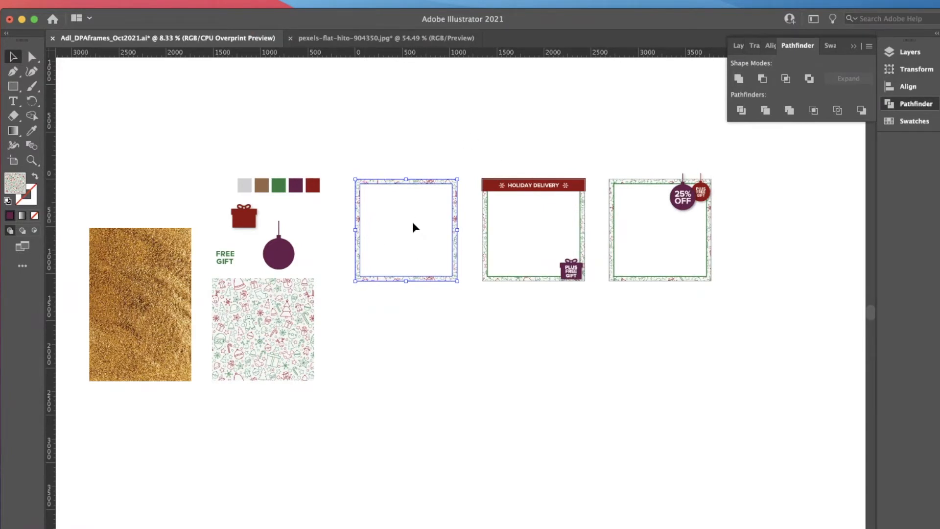
{"action": "left_click", "coordinate": [445, 147]}
{"action": "left_click", "coordinate": [457, 187]}
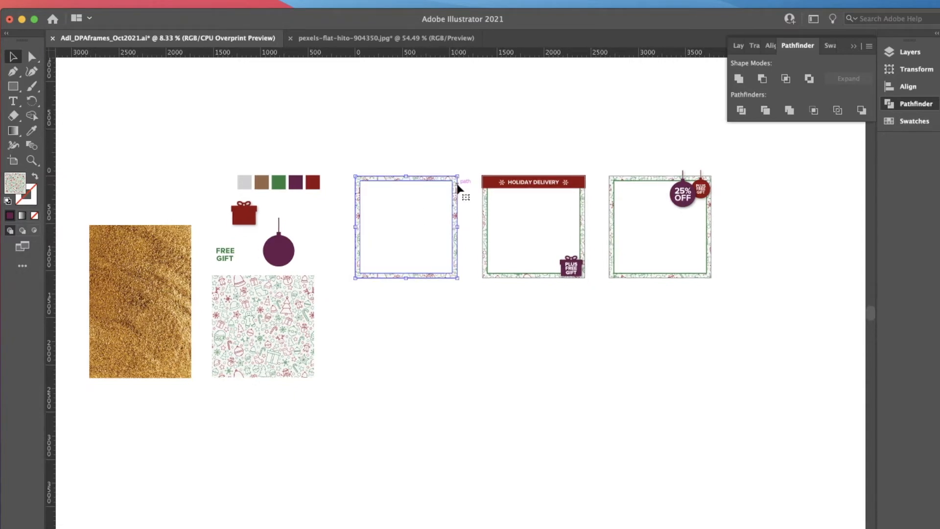
{"action": "left_click", "coordinate": [409, 154]}
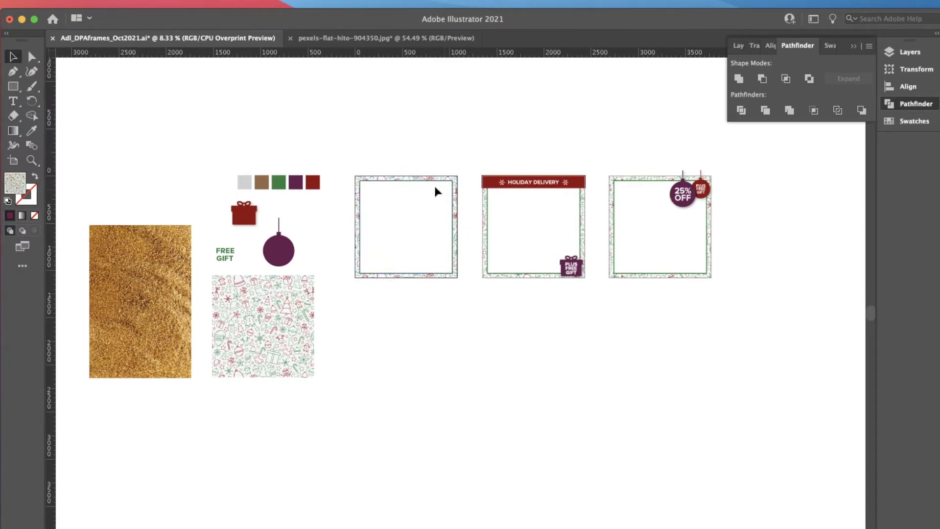
- Preview the first frame over the product photo by showing the product image layer, and hide that layer again
{"action": "left_click", "coordinate": [911, 54]}
{"action": "left_click", "coordinate": [738, 104]}
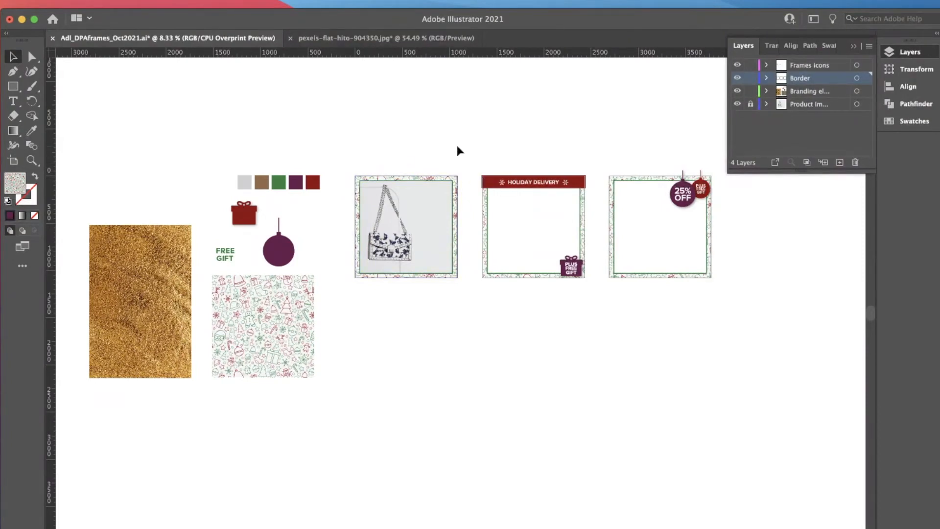
{"action": "left_click", "coordinate": [737, 105]}
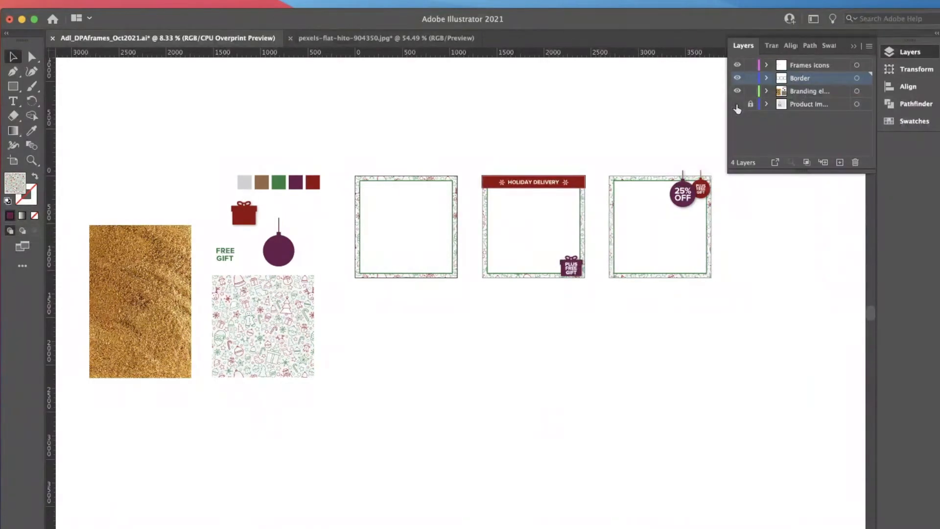
- Copy the red gift box into the Border layer, align it to the first artboard's bottom-right corner, and nudge it up slightly
{"action": "left_click", "coordinate": [241, 222]}
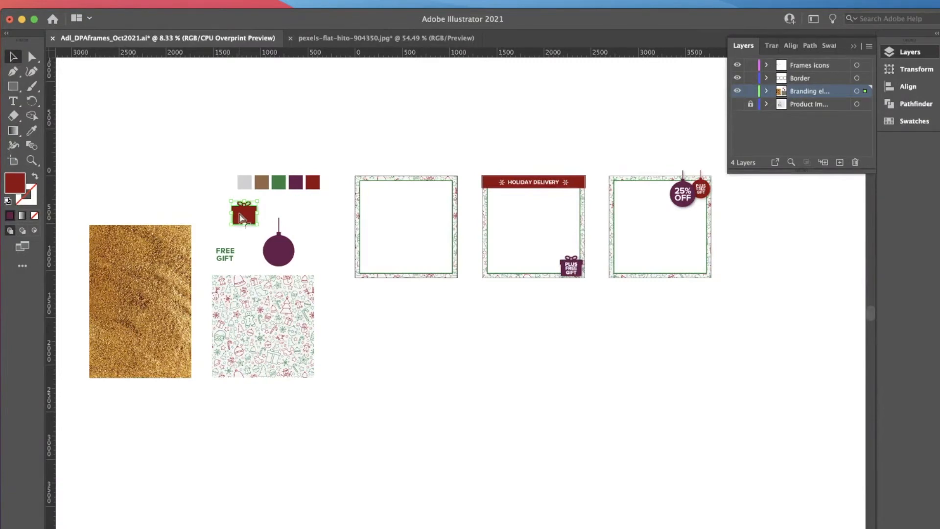
{"action": "left_click", "coordinate": [355, 221]}
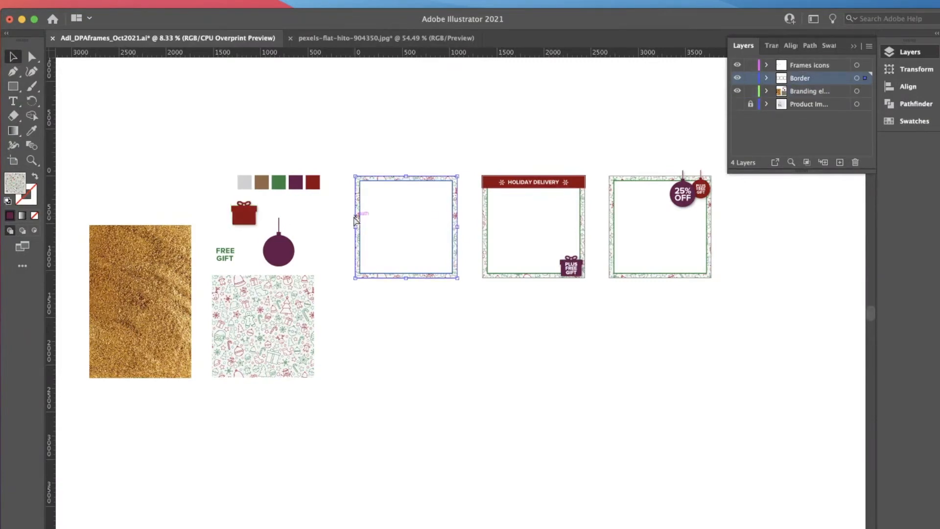
{"action": "key", "text": "super+z"}
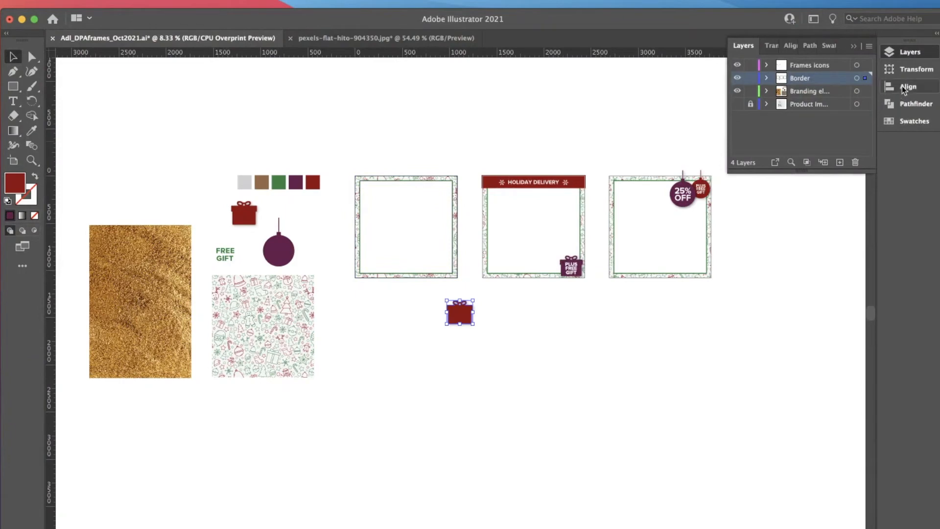
{"action": "left_click", "coordinate": [904, 88]}
{"action": "left_click", "coordinate": [904, 88]}
{"action": "left_click", "coordinate": [904, 88]}
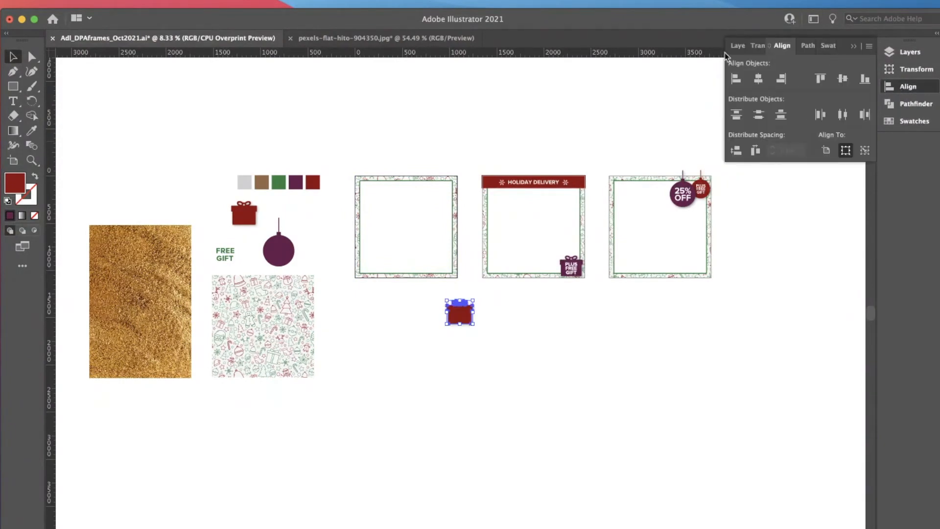
{"action": "left_click", "coordinate": [782, 79]}
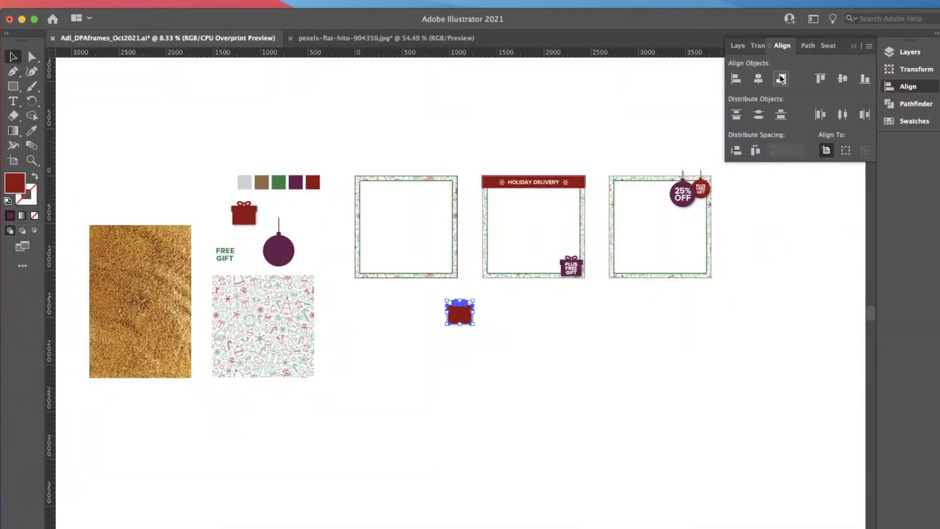
{"action": "left_click", "coordinate": [864, 79]}
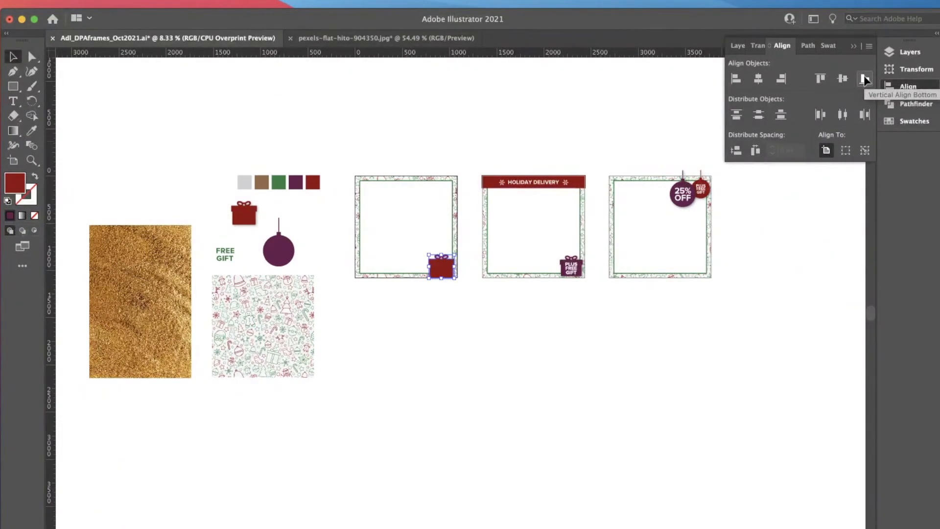
{"action": "left_click", "coordinate": [566, 291]}
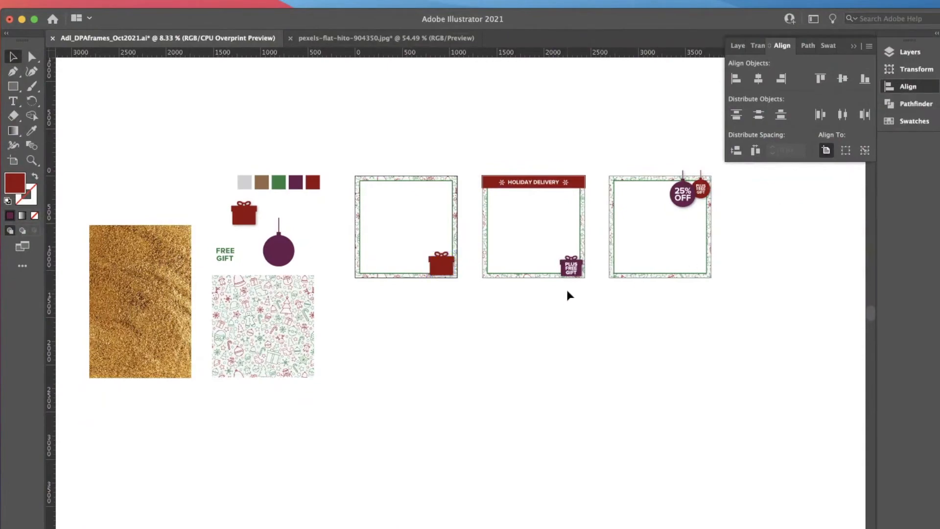
- Copy the green FREE GIFT text onto the first frame's red gift box and recolour it white
{"action": "left_click", "coordinate": [229, 262]}
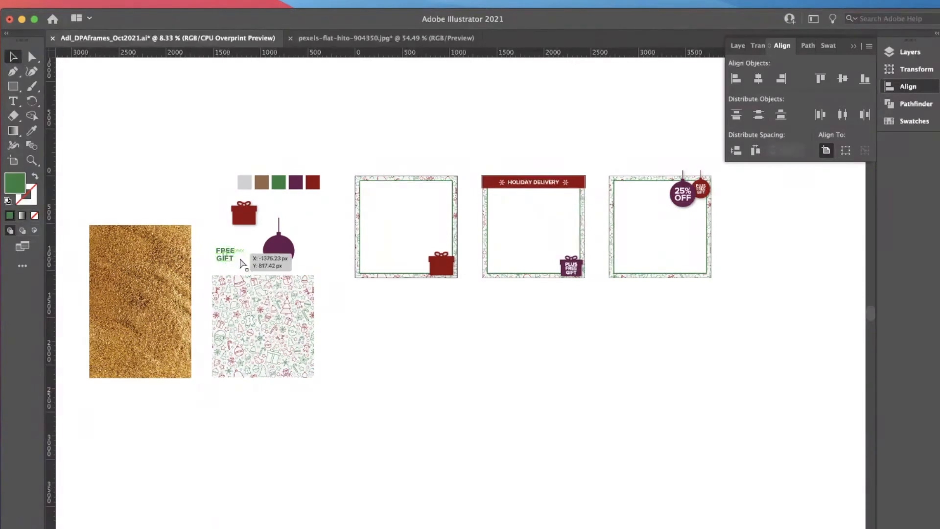
{"action": "left_click", "coordinate": [449, 262]}
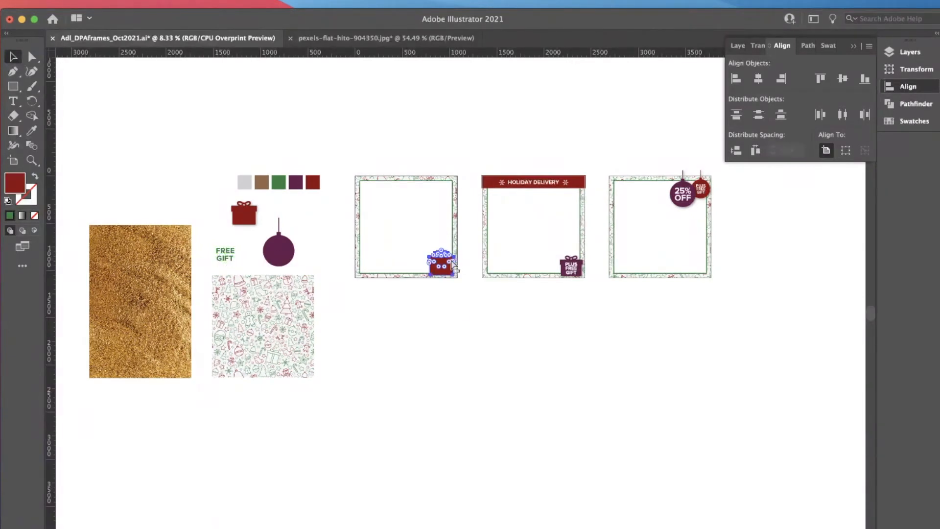
{"action": "key", "text": "super+v"}
{"action": "left_click_drag", "start_coordinate": [461, 320], "coordinate": [441, 264]}
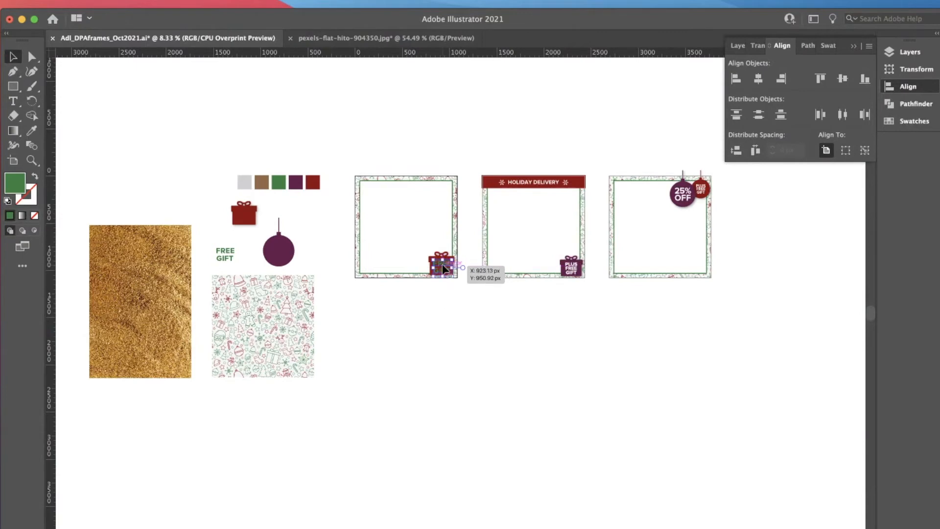
{"action": "key", "text": "i"}
{"action": "left_click", "coordinate": [471, 348]}
{"action": "key", "text": "v"}
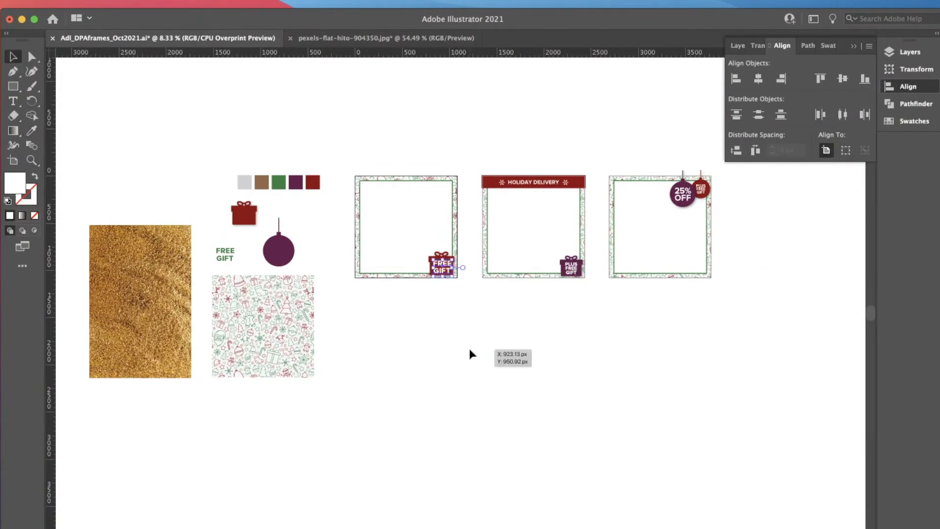
- Centre the white FREE GIFT text horizontally on the first frame's red gift box
{"action": "left_click", "coordinate": [447, 254]}
{"action": "left_click_drag", "start_coordinate": [447, 254], "coordinate": [445, 251]}
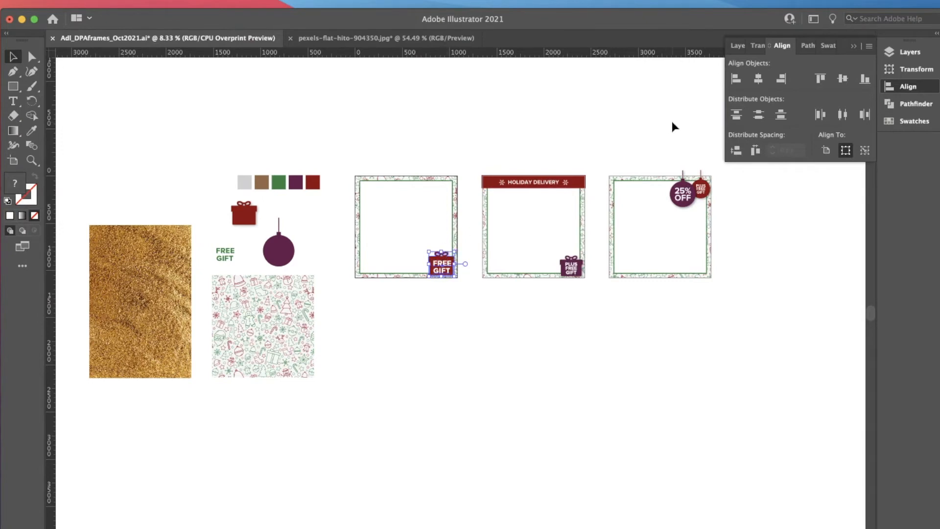
{"action": "left_click", "coordinate": [759, 79]}
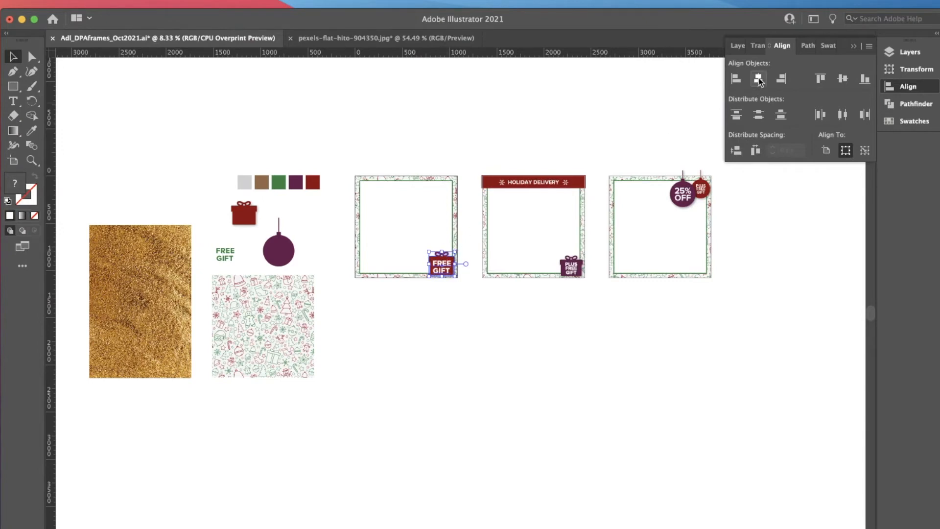
{"action": "left_click", "coordinate": [411, 325]}
{"action": "key", "text": "a"}
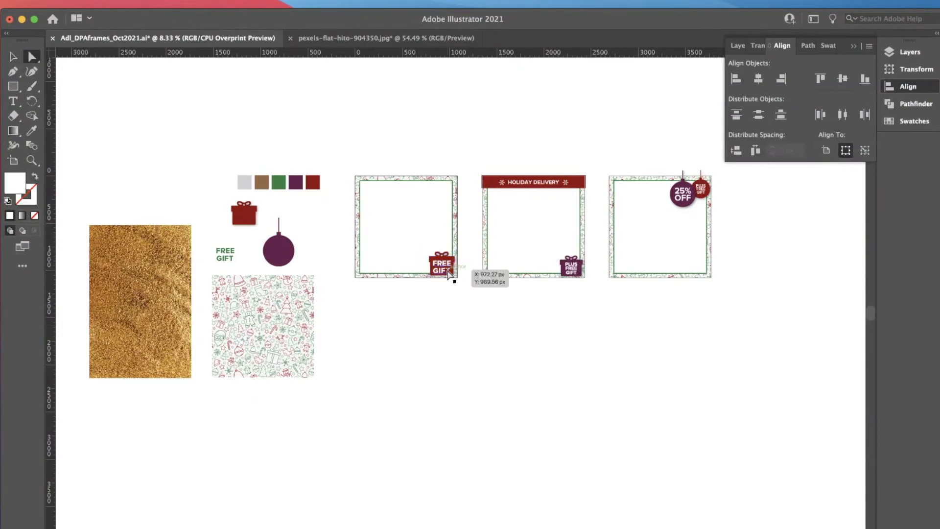
{"action": "left_click", "coordinate": [449, 273]}
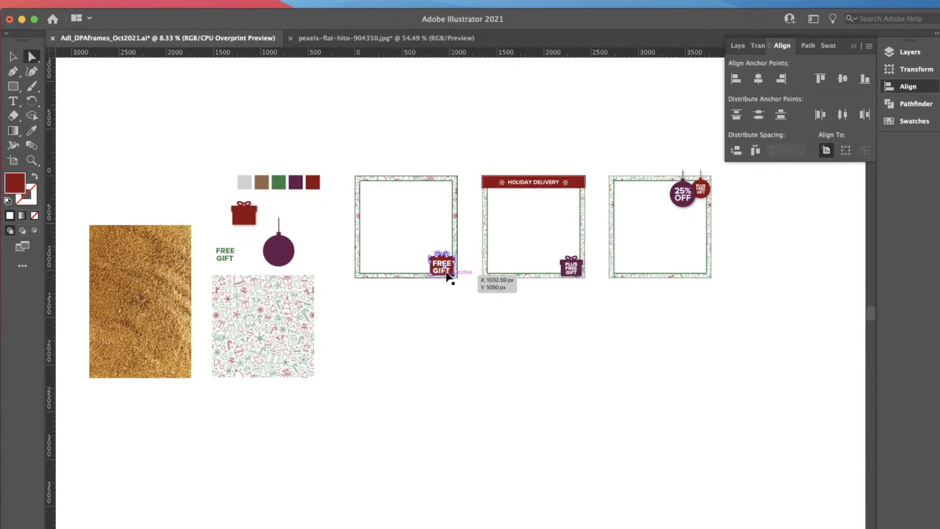
{"action": "key", "text": "v"}
{"action": "left_click", "coordinate": [444, 265]}
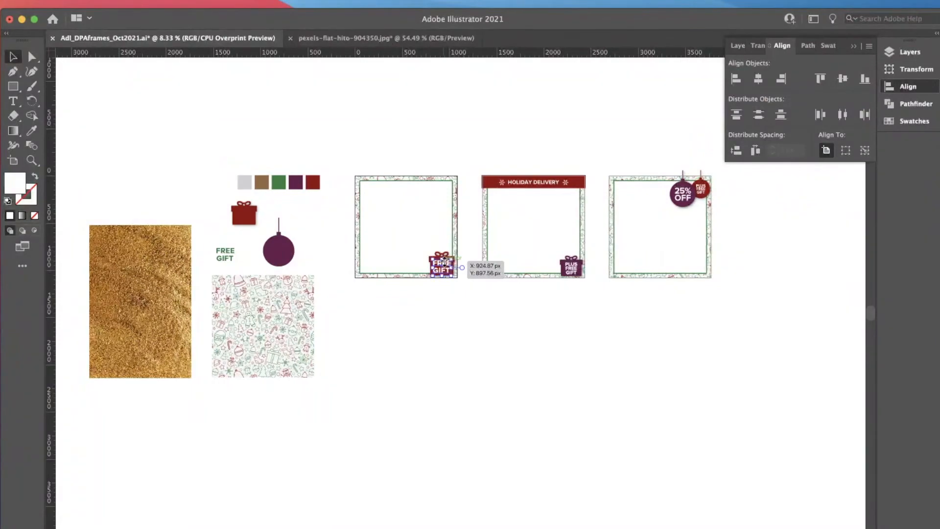
{"action": "left_click", "coordinate": [443, 317]}
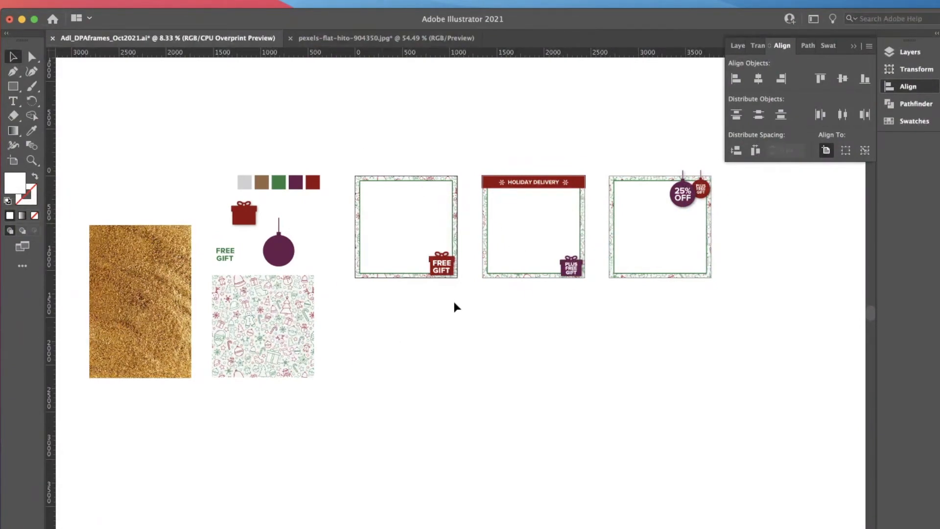
- Delete the pattern border, green outline and FREE GIFT badge from the first artboard
{"action": "mouse_move", "coordinate": [440, 268]}
{"action": "left_mouse_down"}
{"action": "mouse_move", "coordinate": [471, 266]}
{"action": "mouse_move", "coordinate": [552, 182]}
{"action": "mouse_move", "coordinate": [573, 274]}
{"action": "mouse_move", "coordinate": [442, 267]}
{"action": "left_mouse_up"}
{"action": "left_click_drag", "start_coordinate": [343, 152], "coordinate": [459, 290]}
{"action": "key", "text": "Delete"}
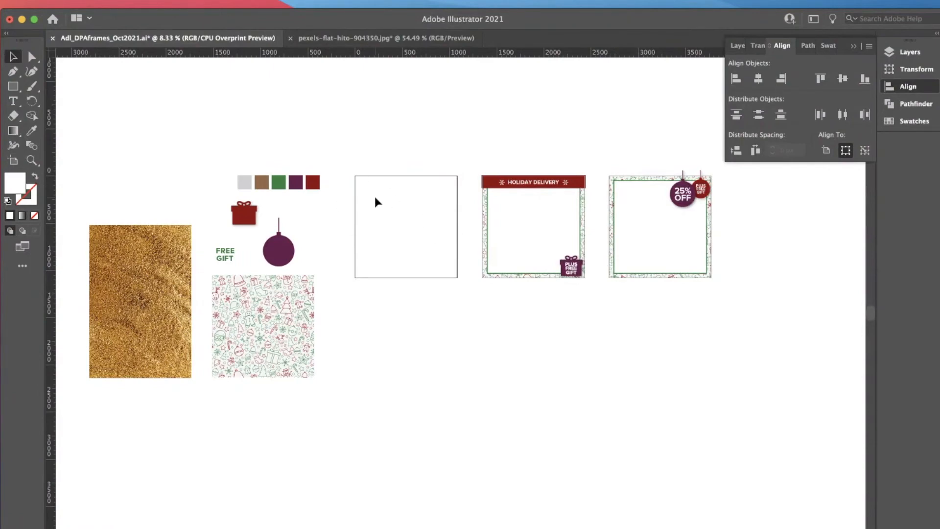
- Copy the gold glitter image into the Border layer and enlarge it so it covers the whole empty first artboard
{"action": "left_click", "coordinate": [160, 274]}
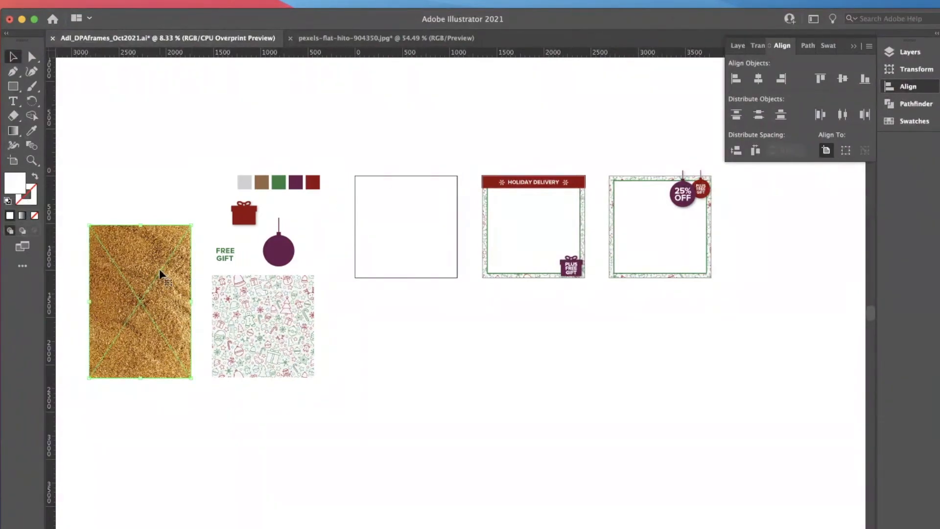
{"action": "left_click", "coordinate": [262, 294], "text": "shift"}
{"action": "left_click", "coordinate": [167, 278]}
{"action": "left_click", "coordinate": [901, 52]}
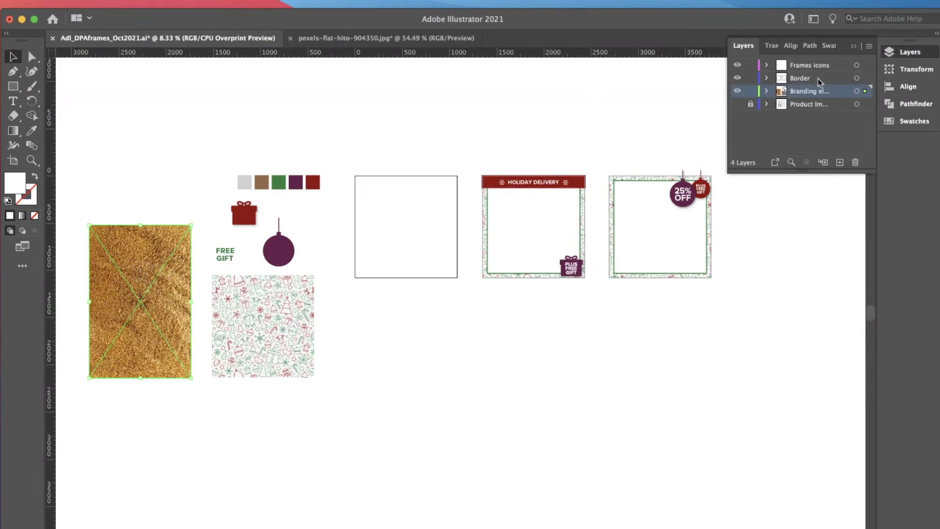
{"action": "left_click", "coordinate": [485, 205]}
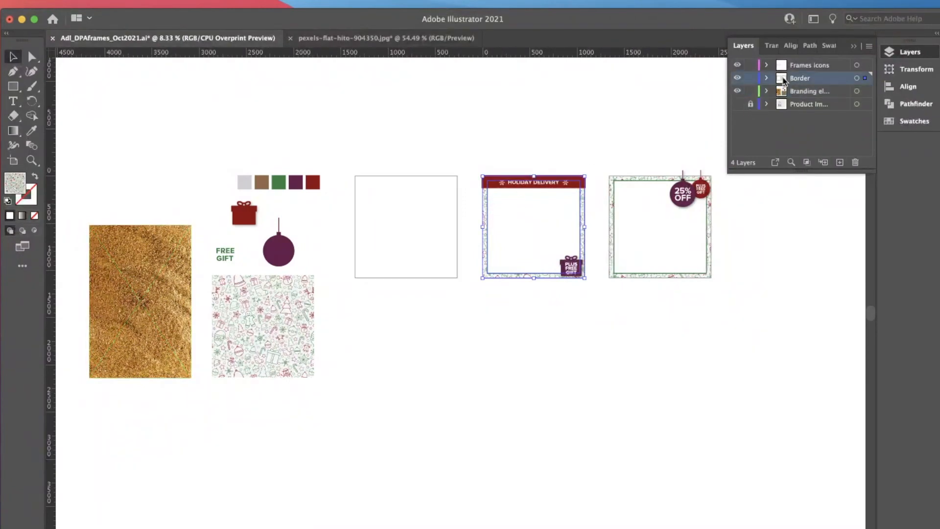
{"action": "left_click", "coordinate": [434, 188]}
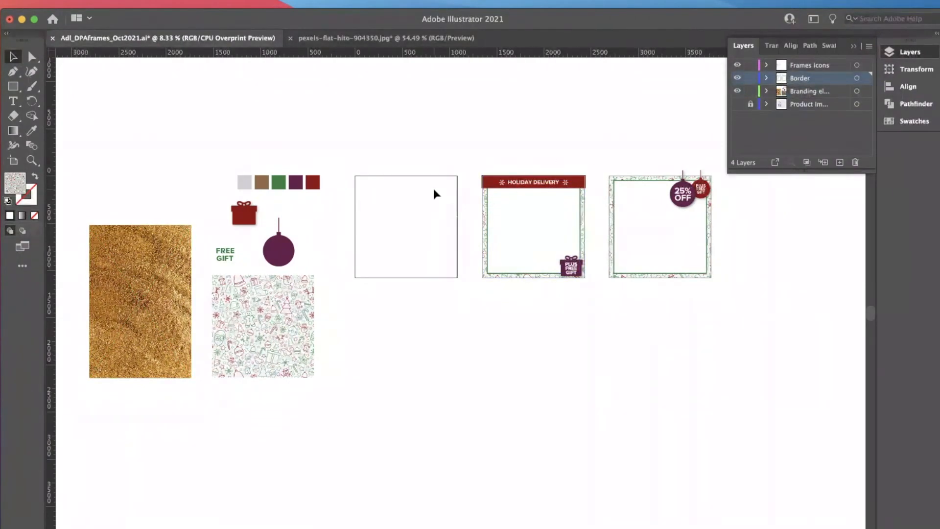
{"action": "key", "text": "super+v"}
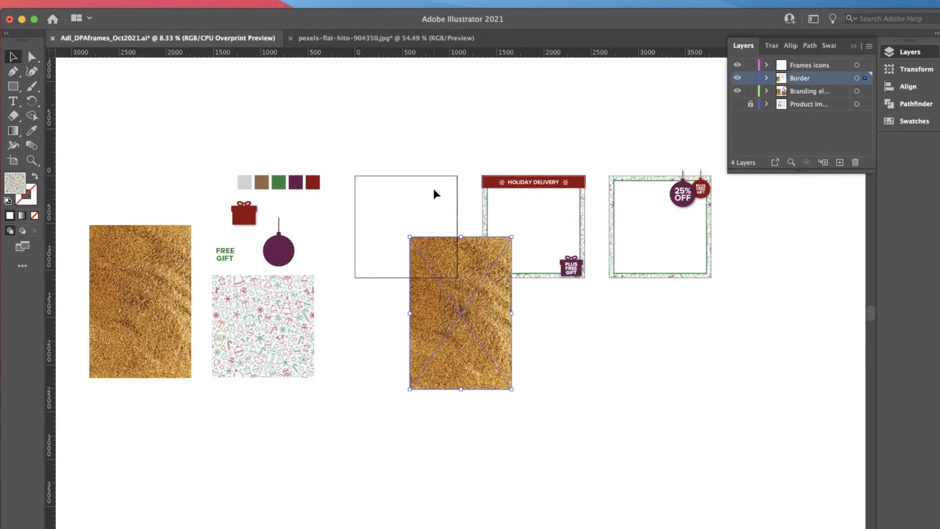
{"action": "left_click_drag", "start_coordinate": [457, 292], "coordinate": [398, 201]}
{"action": "left_click_drag", "start_coordinate": [451, 296], "coordinate": [468, 317]}
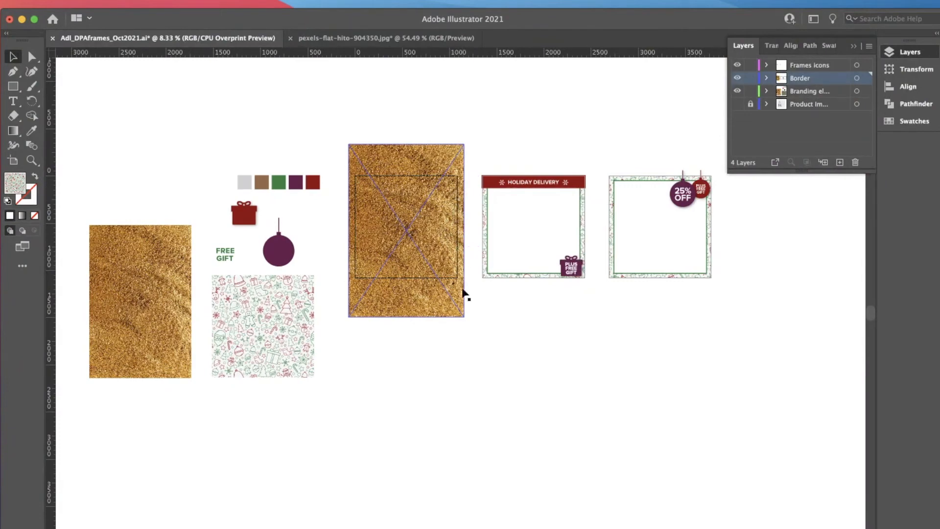
{"action": "left_click", "coordinate": [478, 334]}
- Copy the patterned border from the Holiday Delivery frame and centre it horizontally and vertically on the first artboard over the gold image
{"action": "left_click", "coordinate": [485, 209]}
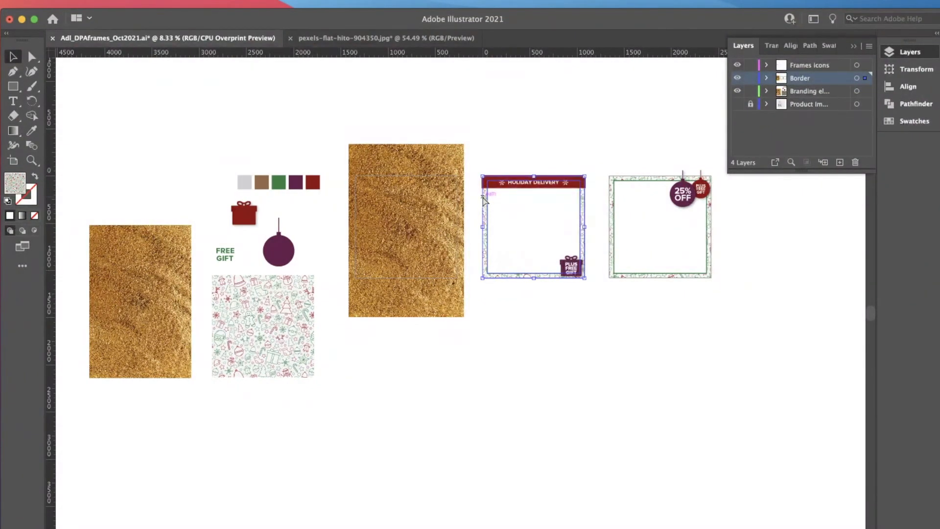
{"action": "left_click", "coordinate": [393, 206]}
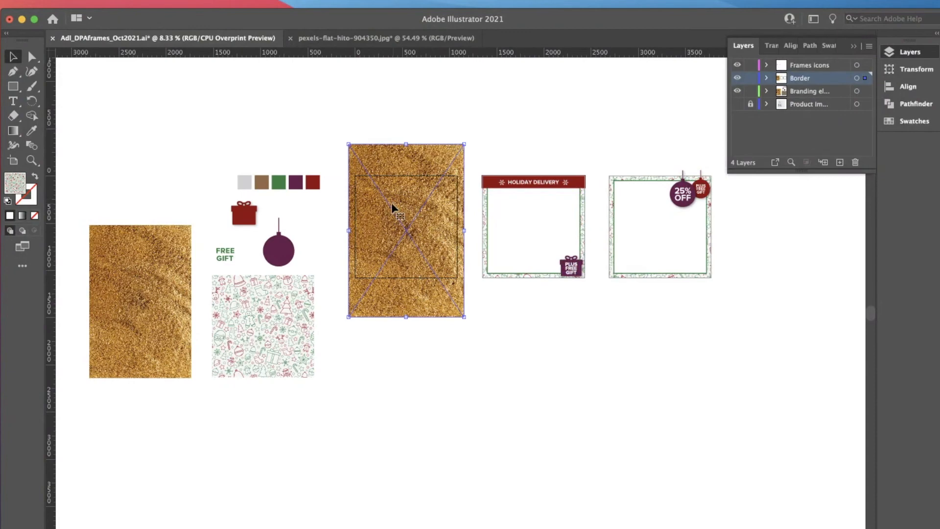
{"action": "key", "text": "cmd+v"}
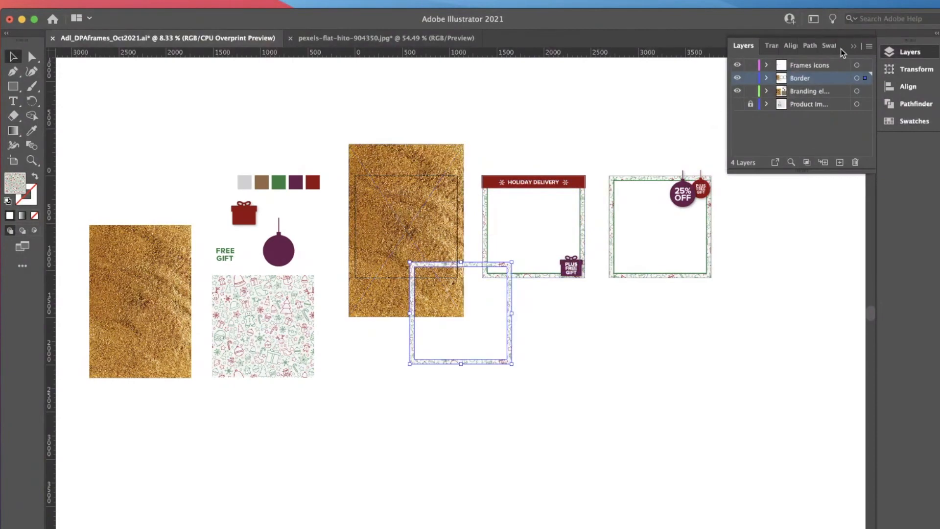
{"action": "left_click", "coordinate": [909, 86]}
{"action": "left_click", "coordinate": [758, 78]}
{"action": "left_click", "coordinate": [842, 78]}
- Fill the copied border with the ornament's solid purple using the Eyedropper
{"action": "key", "text": "i"}
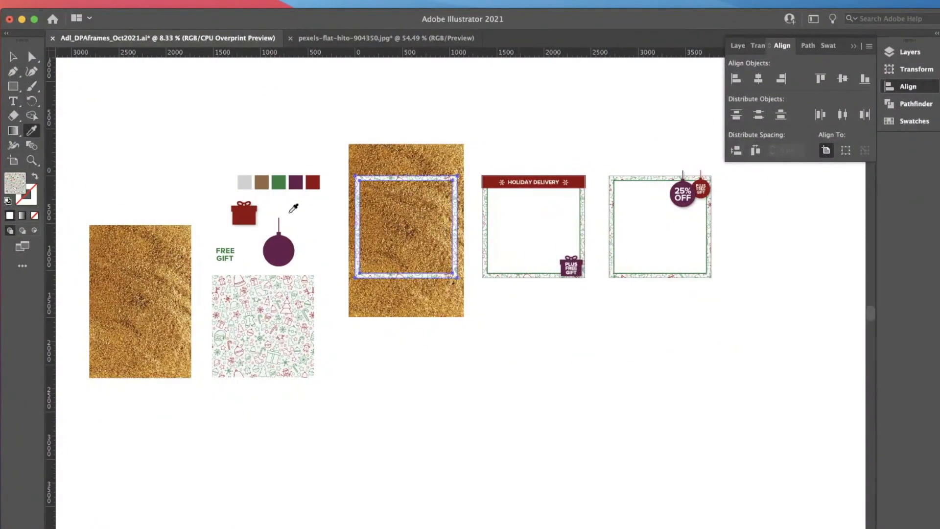
{"action": "left_click", "coordinate": [279, 247]}
{"action": "key", "text": "v"}
{"action": "left_click", "coordinate": [393, 119]}
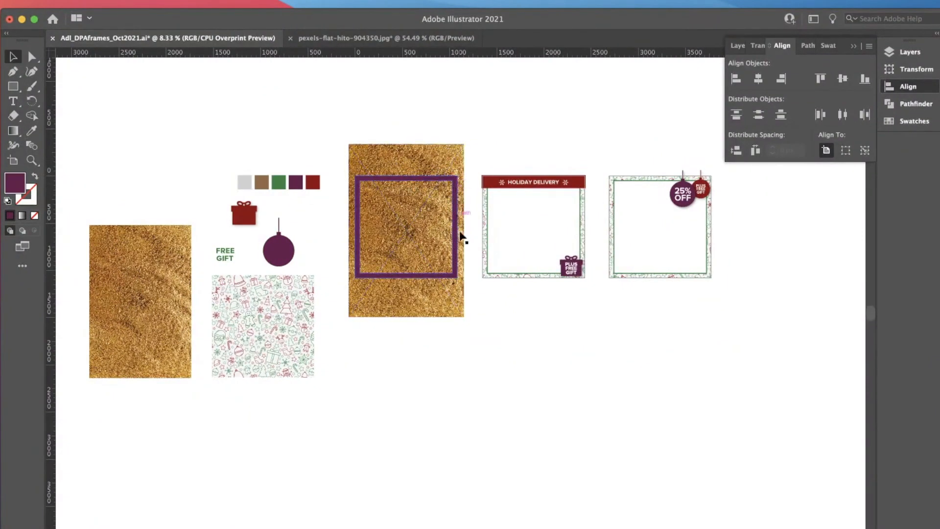
- Make a clipping mask from the purple border and the gold glitter image on the first artboard
{"action": "left_click", "coordinate": [419, 150]}
{"action": "left_click", "coordinate": [413, 188], "text": "shift"}
{"action": "left_click", "coordinate": [410, 178]}
{"action": "left_click", "coordinate": [429, 170], "text": "shift"}
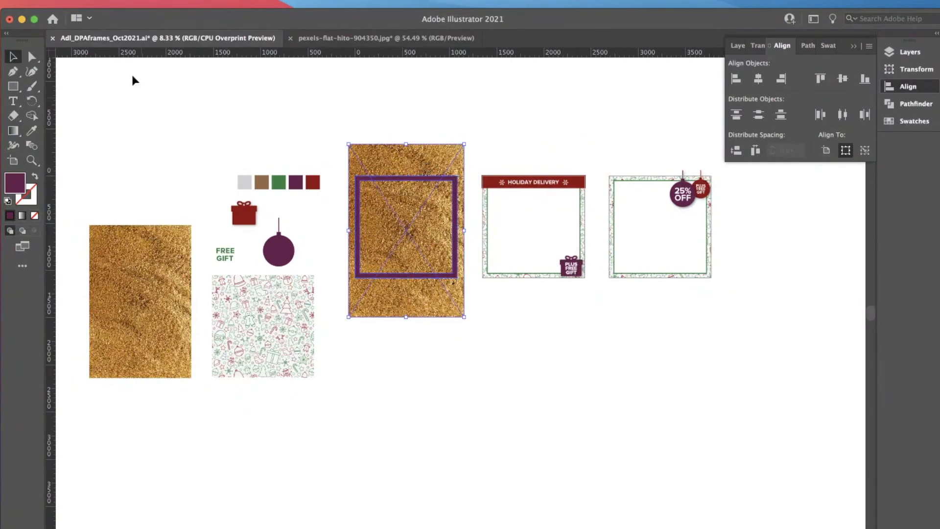
{"action": "left_click", "coordinate": [88, 1]}
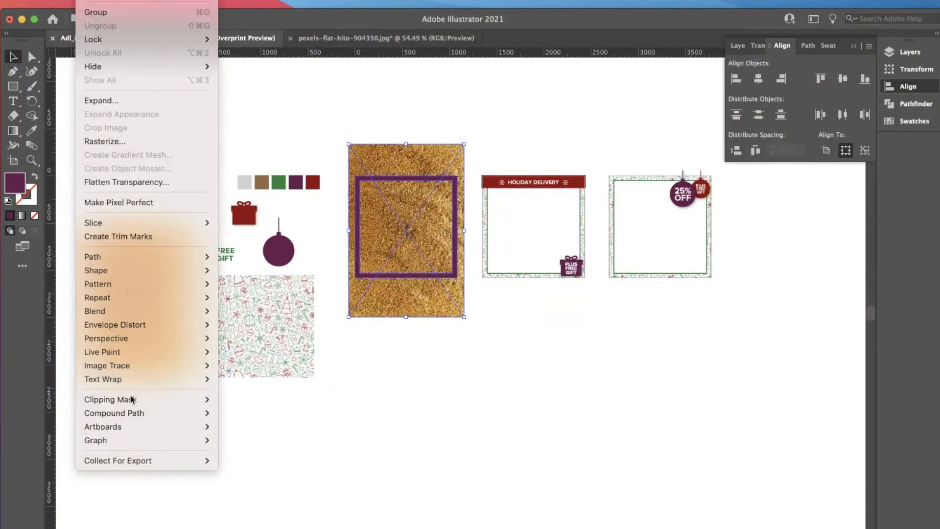
{"action": "mouse_move", "coordinate": [133, 399]}
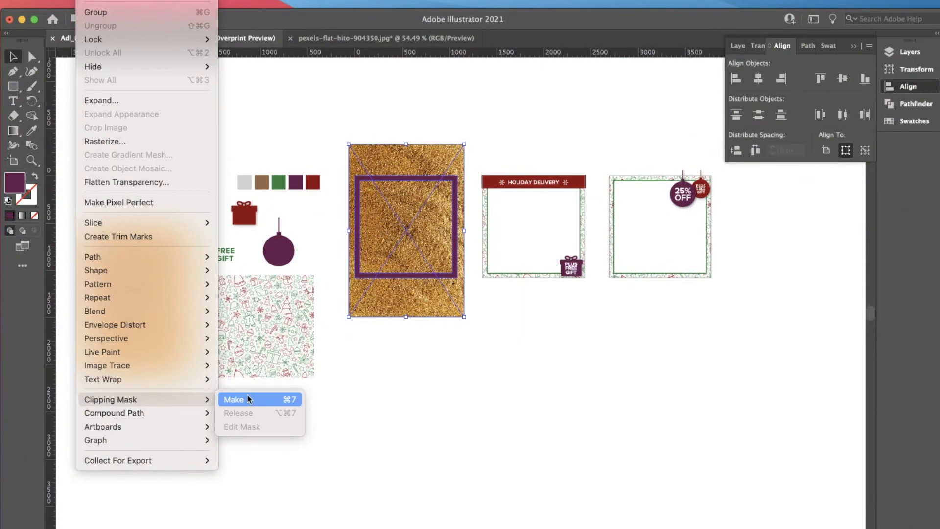
{"action": "left_click", "coordinate": [284, 406]}
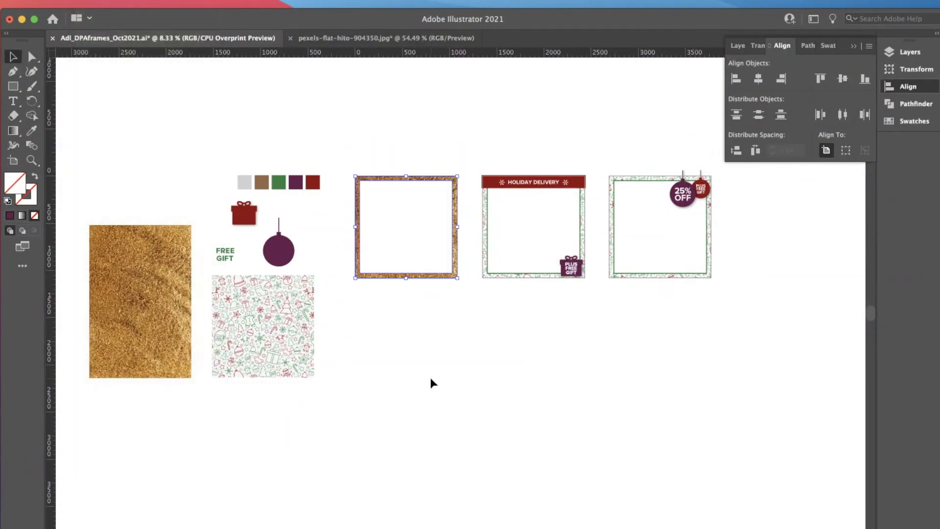
{"action": "key", "text": "super+equal"}
{"action": "key", "text": "super+equal"}
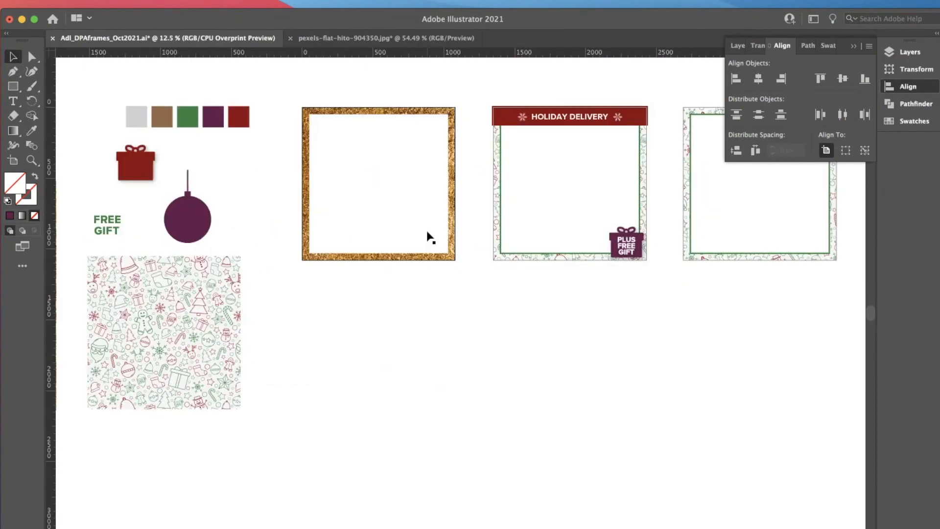
{"action": "scroll", "coordinate": [440, 168], "scroll_direction": "up", "scroll_amount": 5}
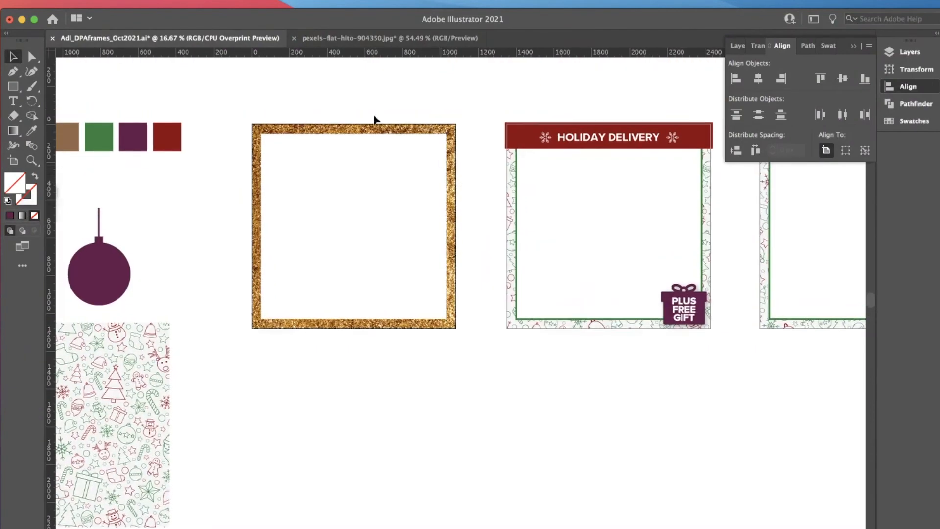
- Show the product images layer to check how the gold glitter border frames the handbag photo on the first artboard
{"action": "left_click", "coordinate": [255, 230]}
{"action": "left_click", "coordinate": [444, 233]}
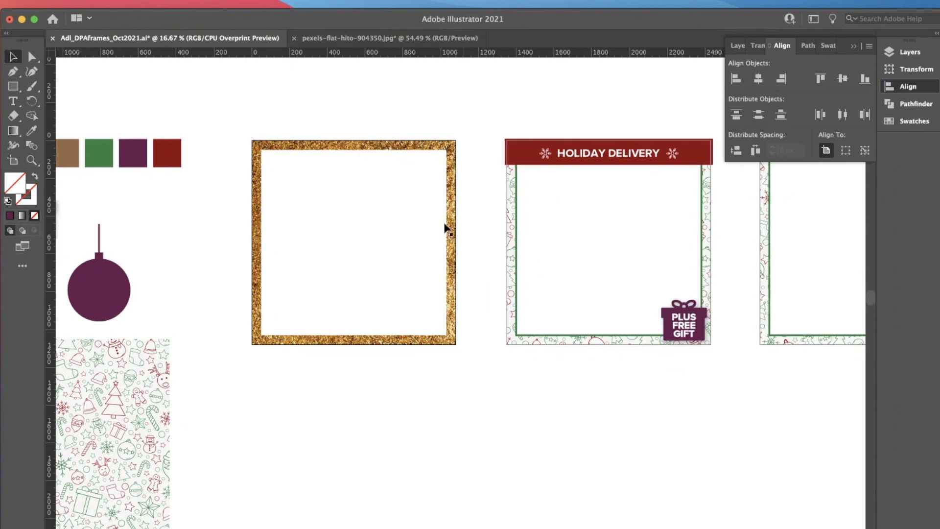
{"action": "left_click", "coordinate": [910, 52]}
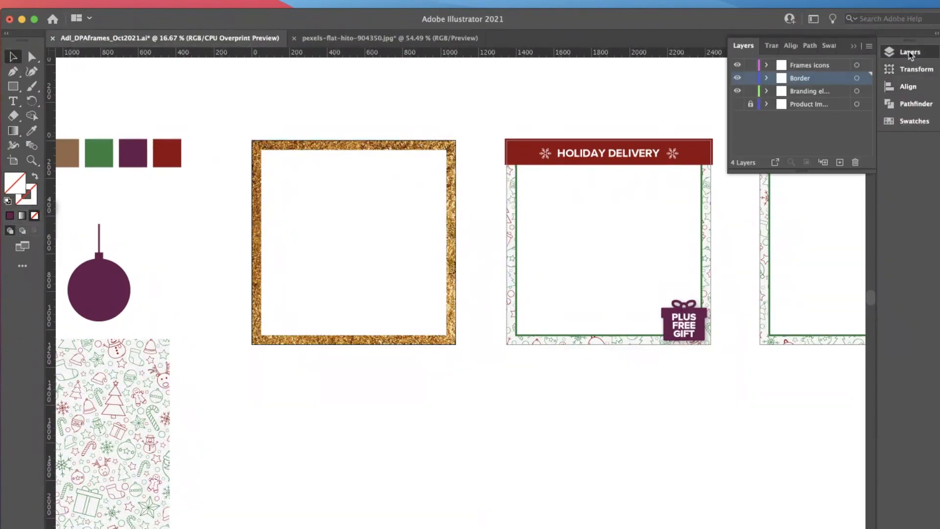
{"action": "left_click", "coordinate": [737, 104]}
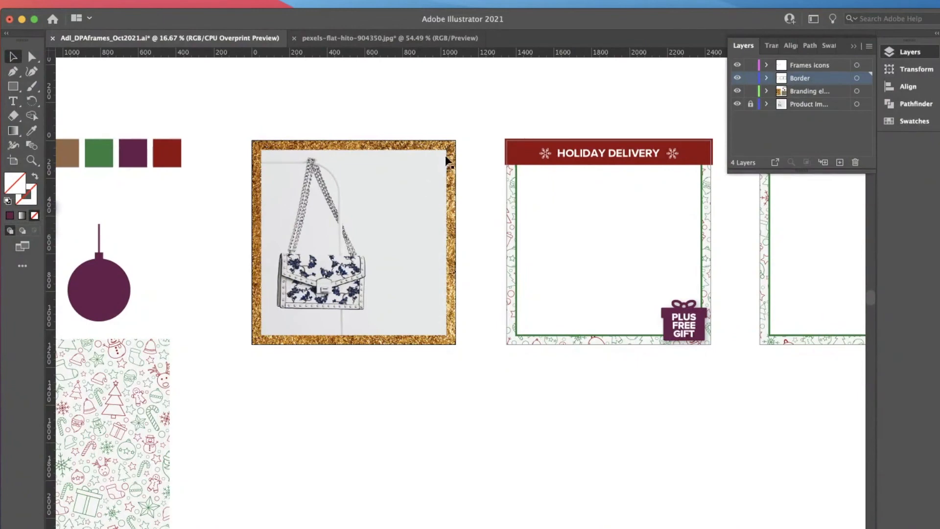
{"action": "scroll", "coordinate": [217, 284], "scroll_direction": "up", "scroll_amount": 1}
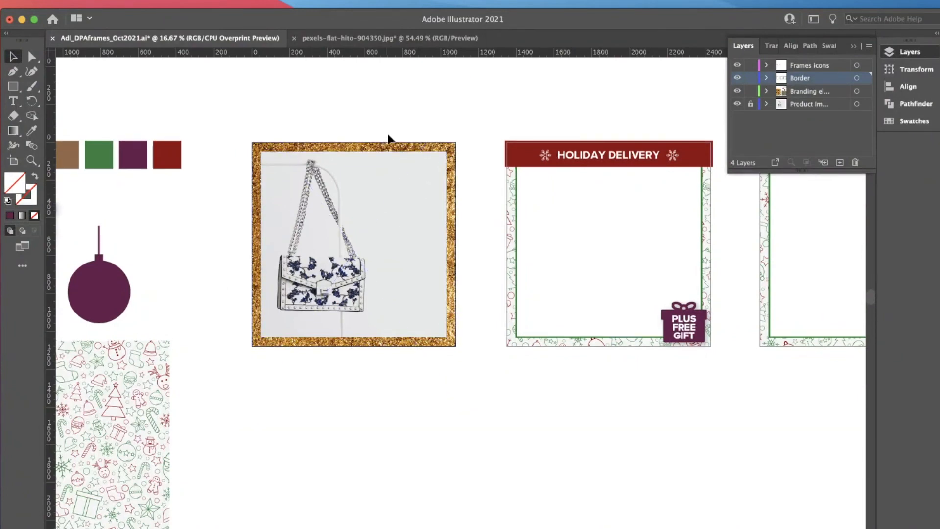
{"action": "scroll", "coordinate": [457, 147], "scroll_direction": "right", "scroll_amount": 2}
{"action": "scroll", "coordinate": [472, 193], "scroll_direction": "left", "scroll_amount": 1}
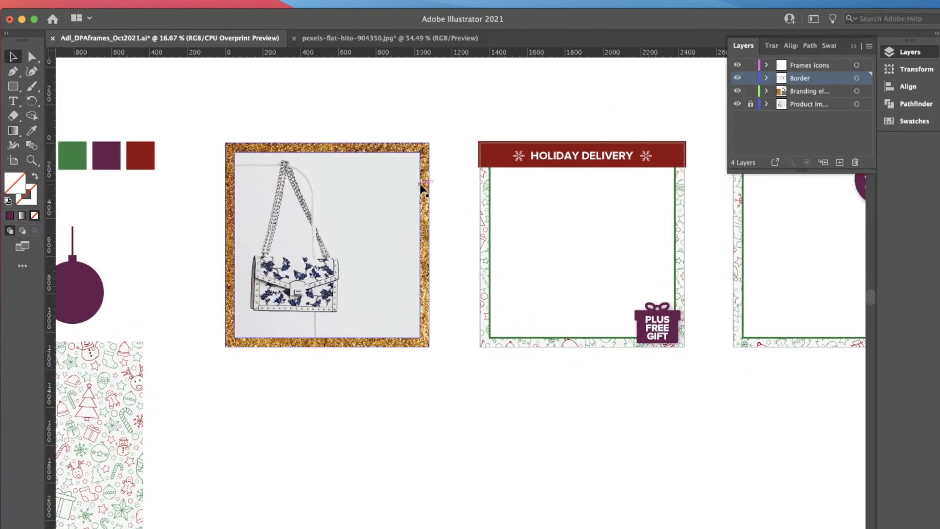
{"action": "scroll", "coordinate": [455, 138], "scroll_direction": "up", "scroll_amount": 1}
{"action": "scroll", "coordinate": [478, 128], "scroll_direction": "up", "scroll_amount": 1}
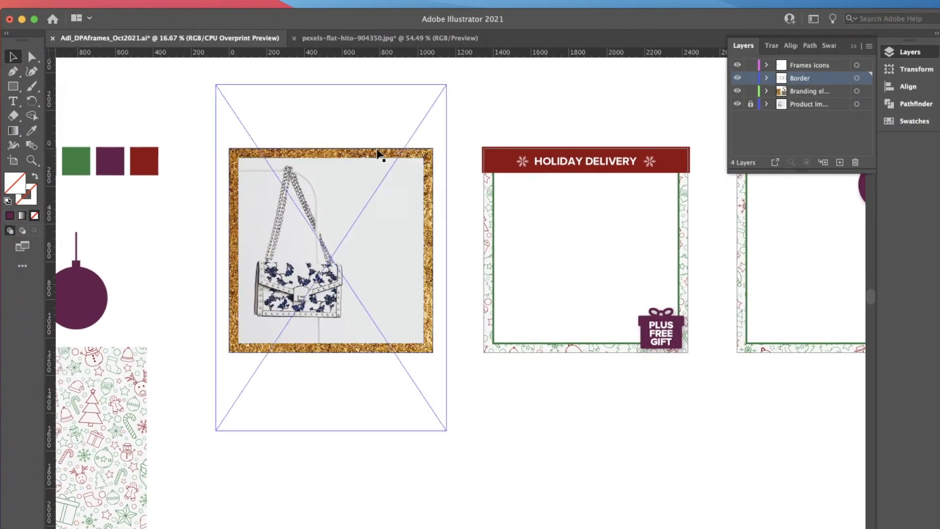
- Hide the product images layer again and leave everything on the artboards deselected
{"action": "left_click", "coordinate": [737, 104]}
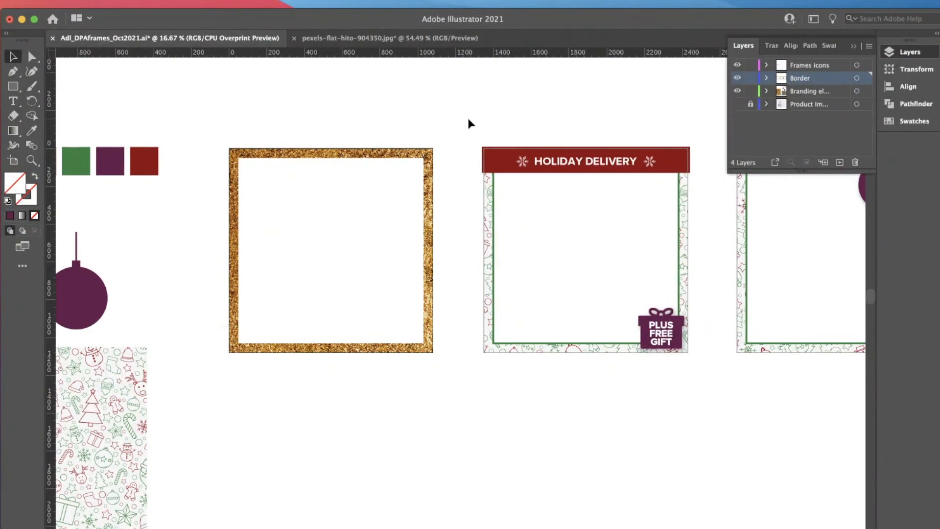
{"action": "left_click", "coordinate": [432, 245]}
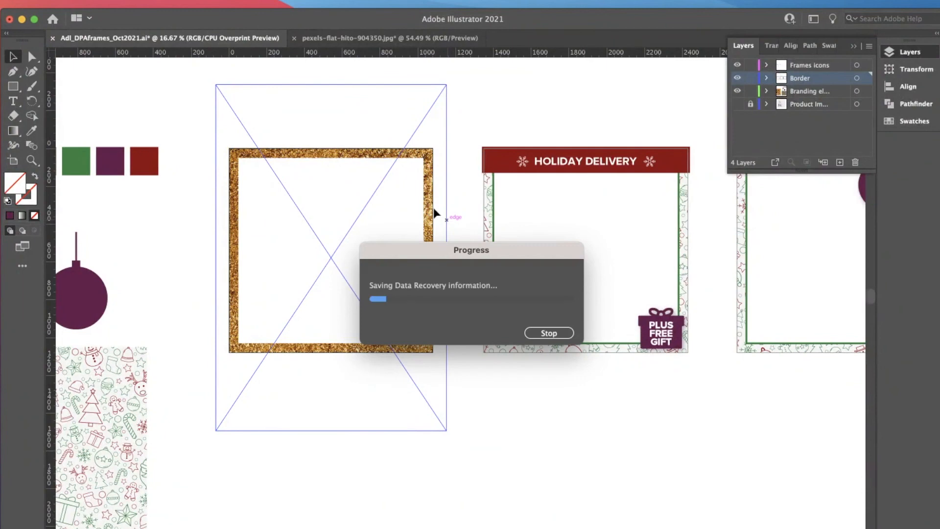
{"action": "left_click", "coordinate": [555, 486]}
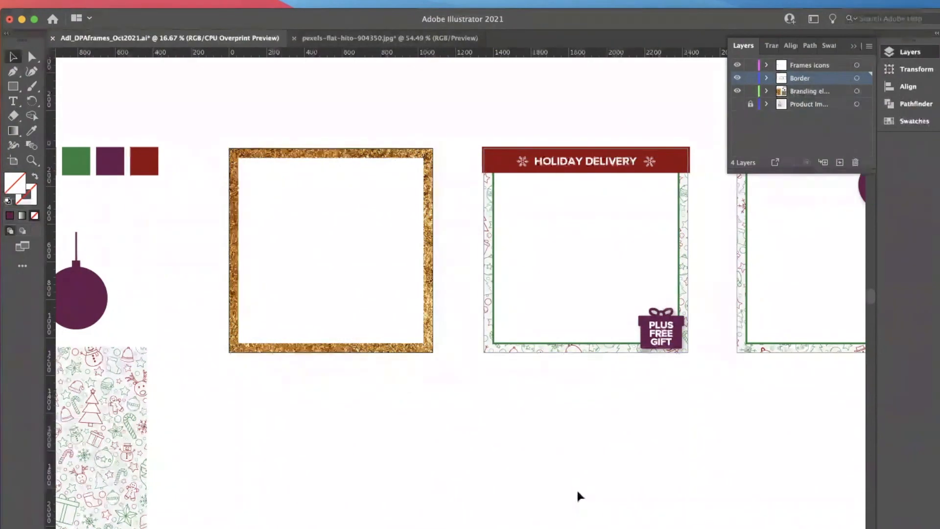